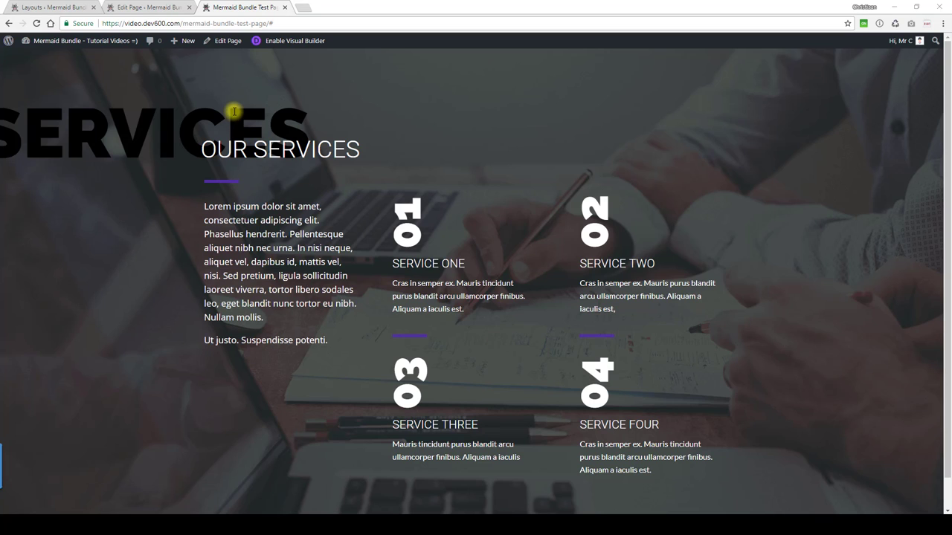
# Switch to the Edit Page tab to show the Mermaid Bundle Test Page's Divi Builder layout.
pyautogui.click(148, 9)
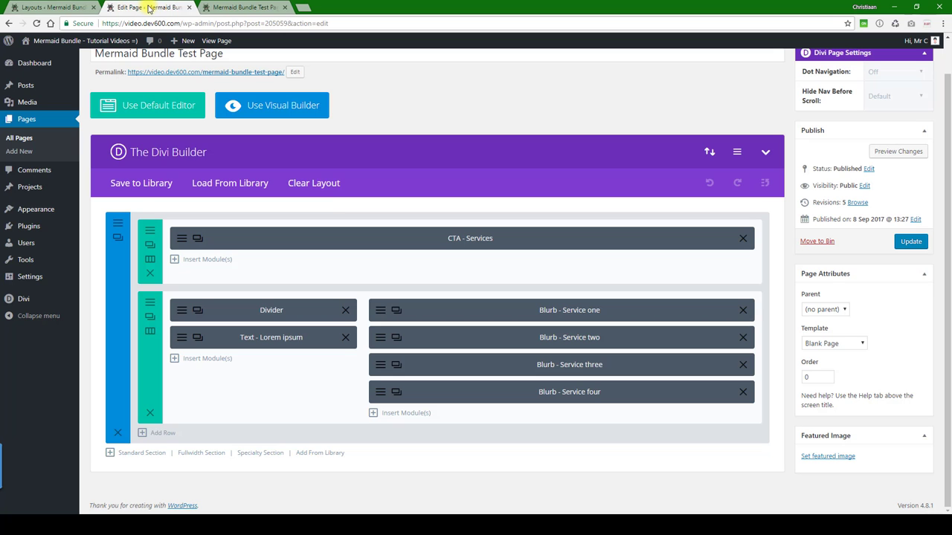
pyautogui.click(117, 224)
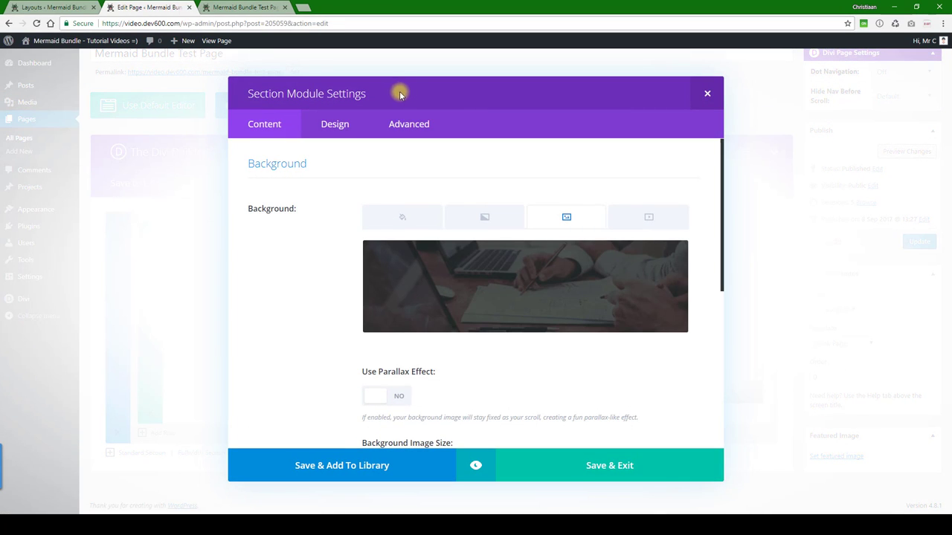
pyautogui.scroll(-4, 431, 160)
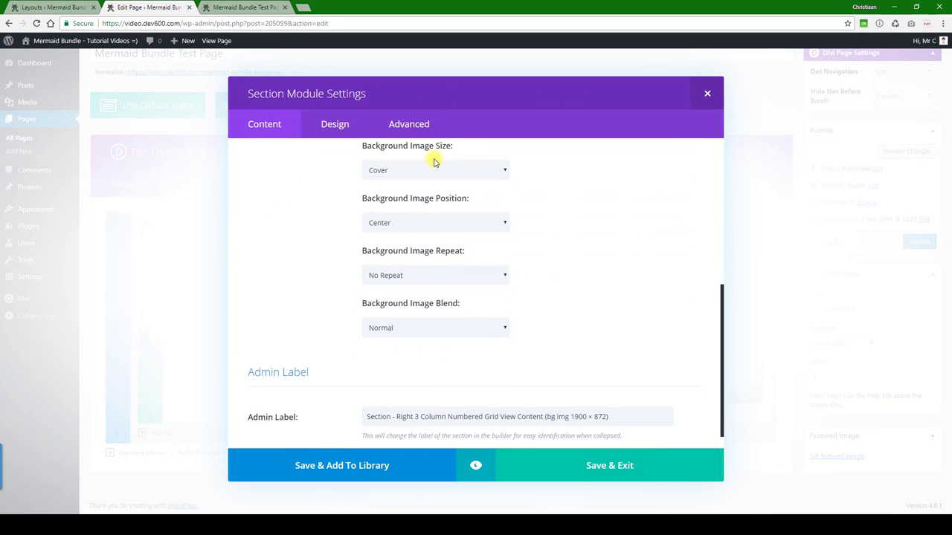
pyautogui.moveTo(544, 395); pyautogui.dragTo(562, 394)
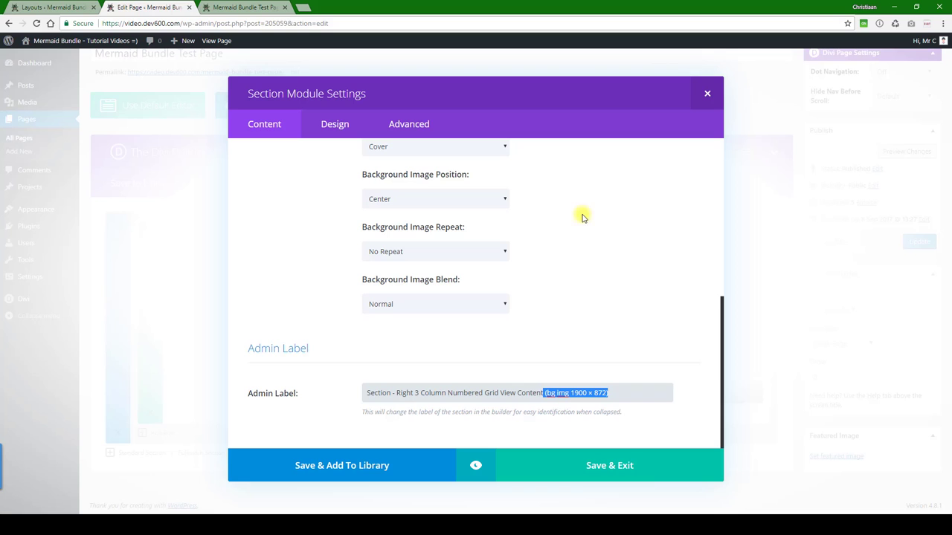
pyautogui.scroll(5, 541, 285)
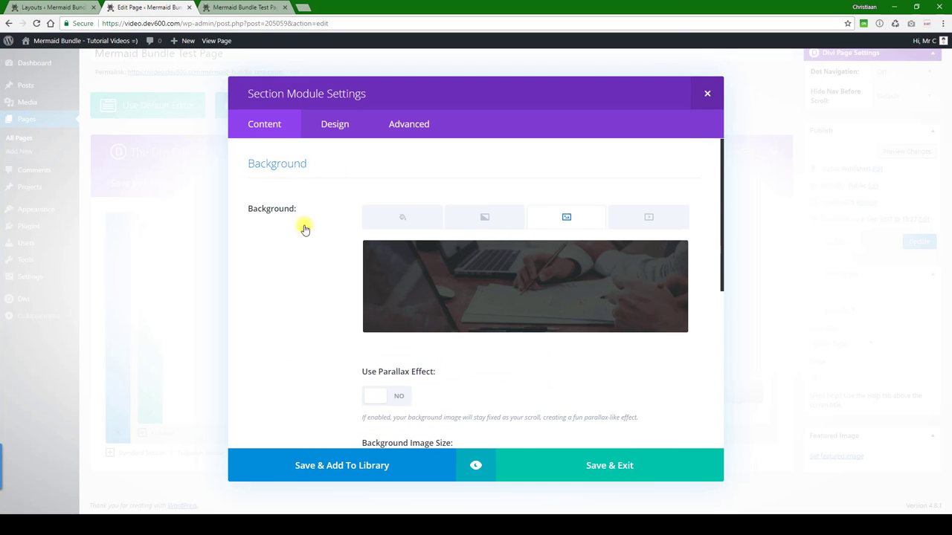
# Bring up the Header Text Color chooser in the CTA - Services module's Design settings.
pyautogui.click(708, 95)
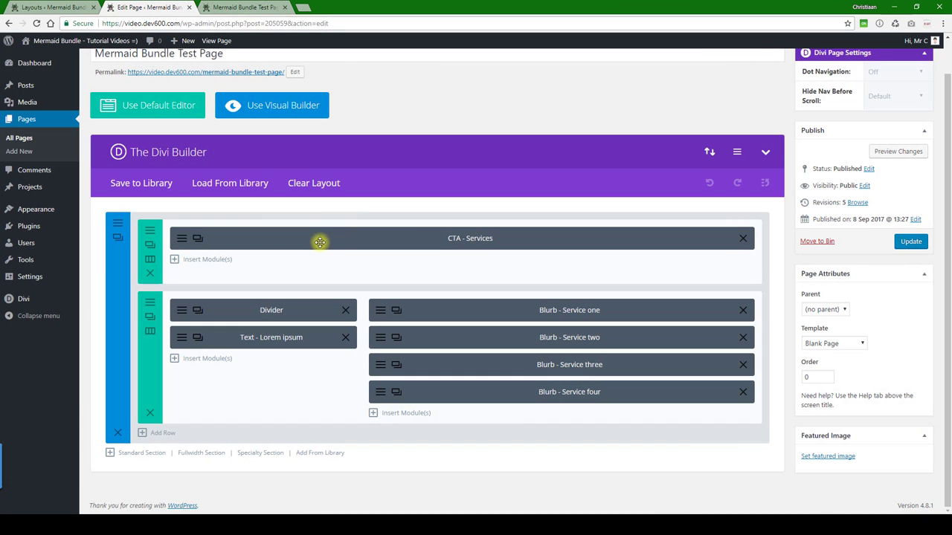
pyautogui.click(183, 238)
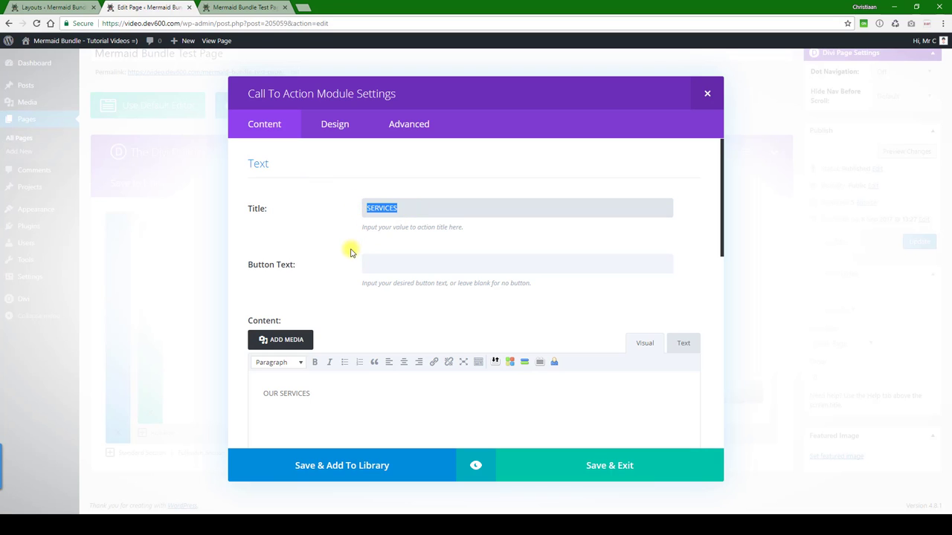
pyautogui.scroll(-5, 351, 252)
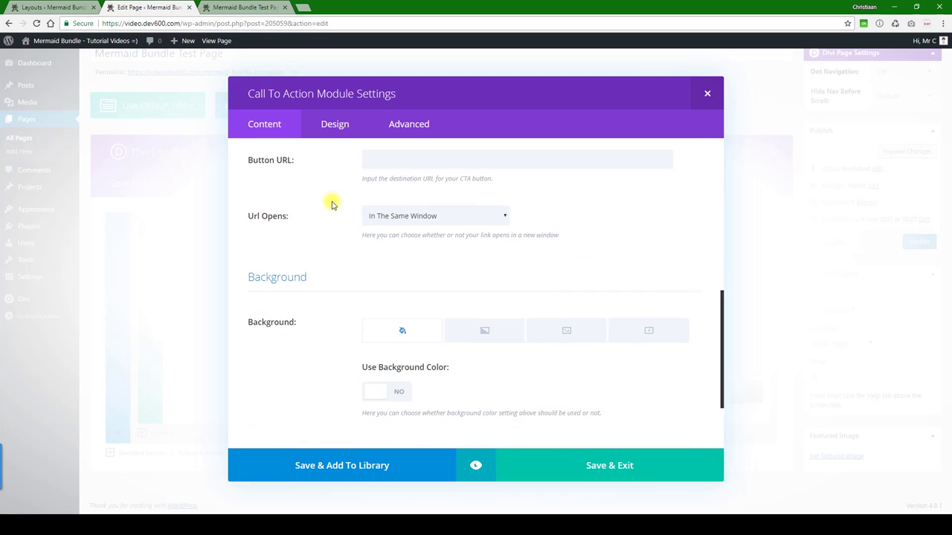
pyautogui.scroll(-2, 333, 205)
pyautogui.click(335, 124)
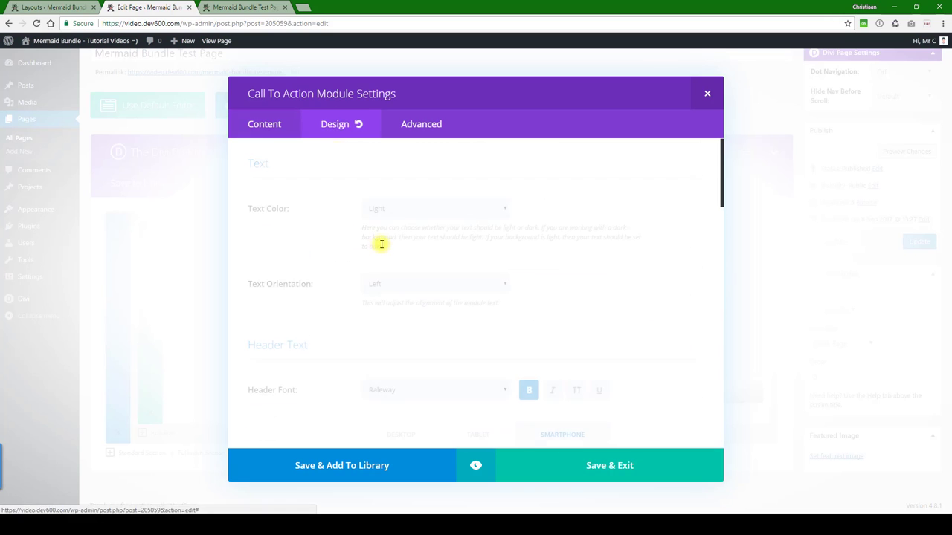
pyautogui.scroll(-3, 349, 249)
pyautogui.scroll(-2, 351, 257)
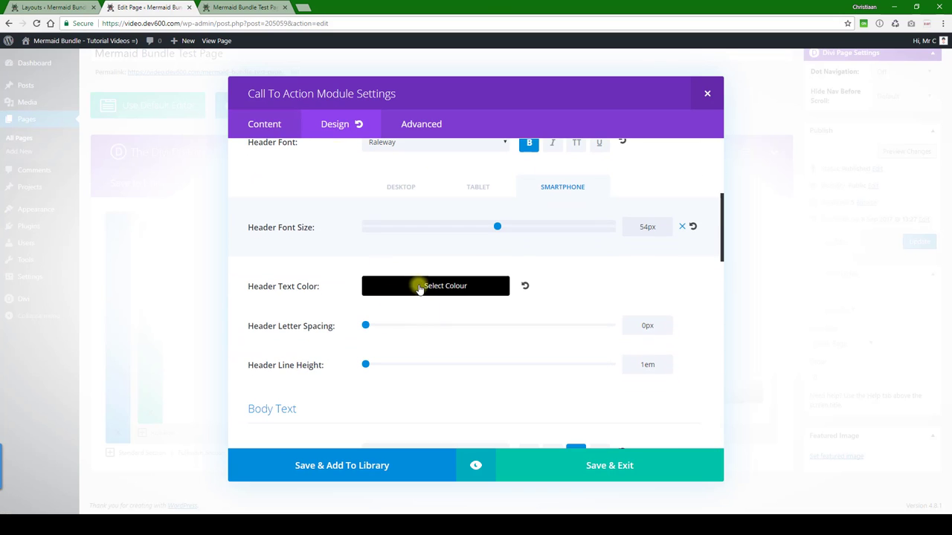
pyautogui.click(452, 287)
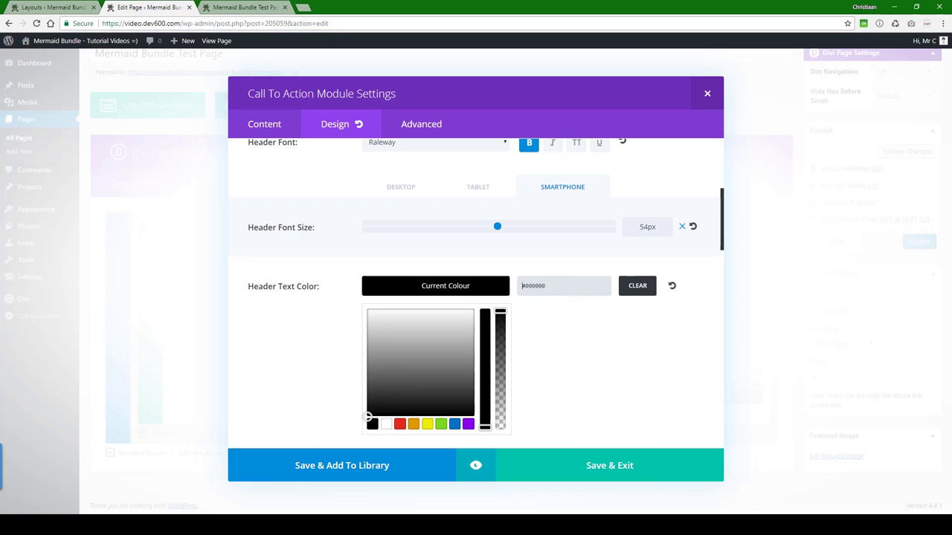
# Copy the Dark Green hex from the Notepad++ colour notes, apply it to the heading, and save.
pyautogui.hotkey('alt', 'Tab')
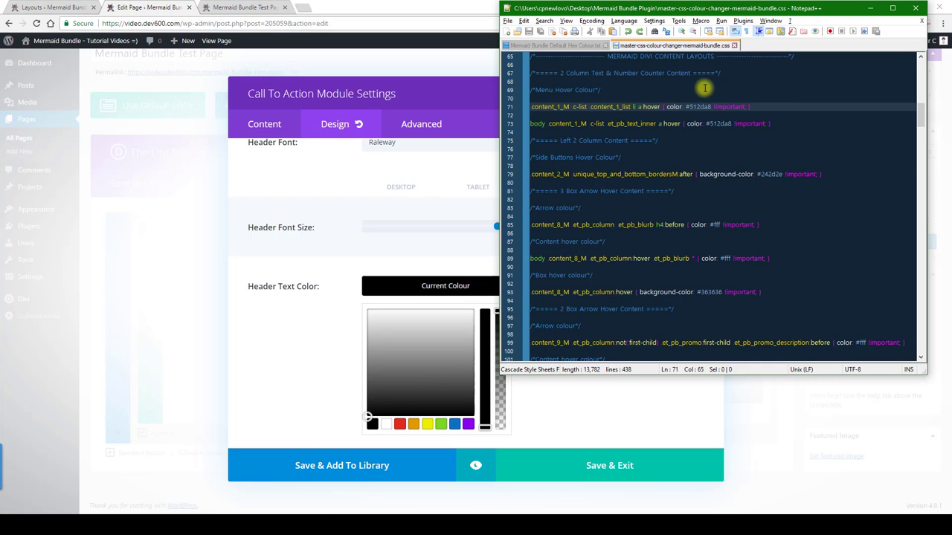
pyautogui.click(587, 45)
pyautogui.doubleClick(534, 141)
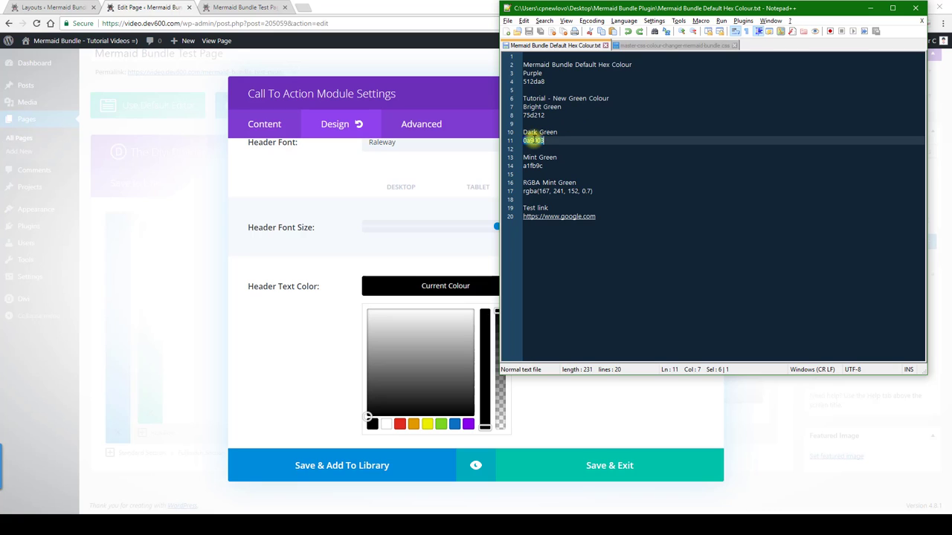
pyautogui.hotkey('alt', 'Tab')
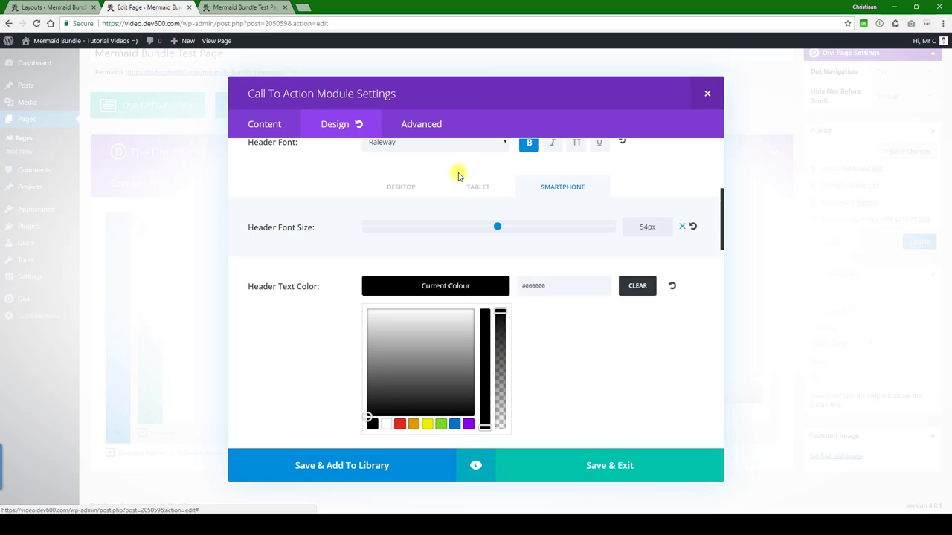
pyautogui.click(527, 261)
pyautogui.click(479, 286)
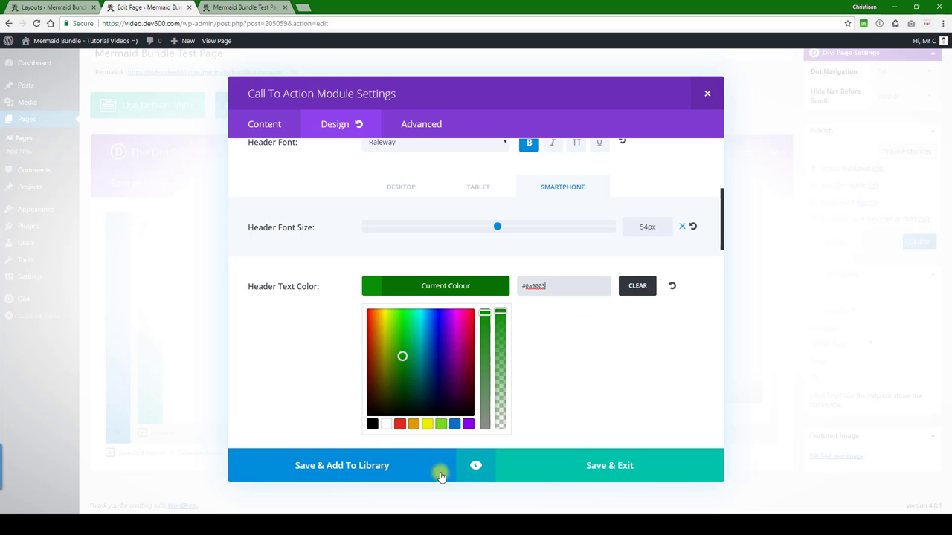
pyautogui.click(547, 467)
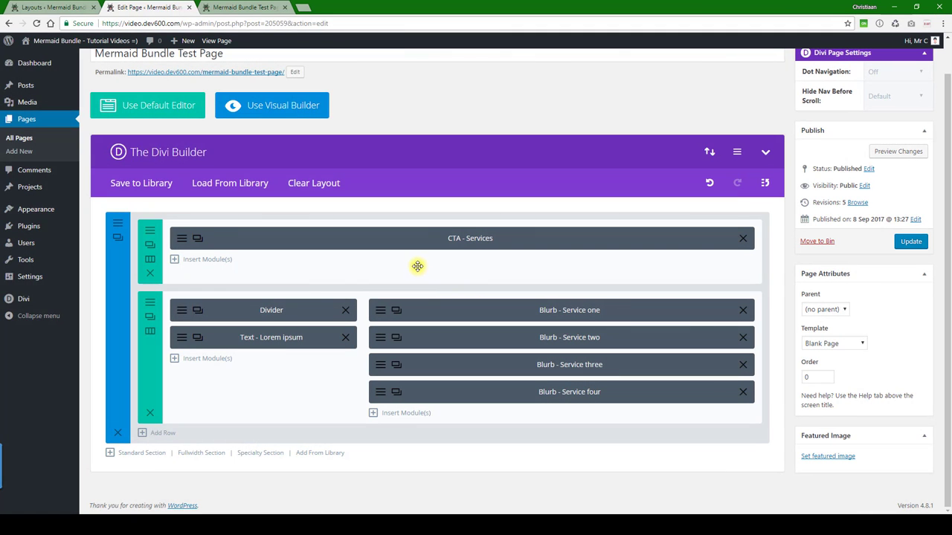
# Review the CTA - Services module's custom CSS options, then close without changes.
pyautogui.click(234, 232)
pyautogui.click(409, 125)
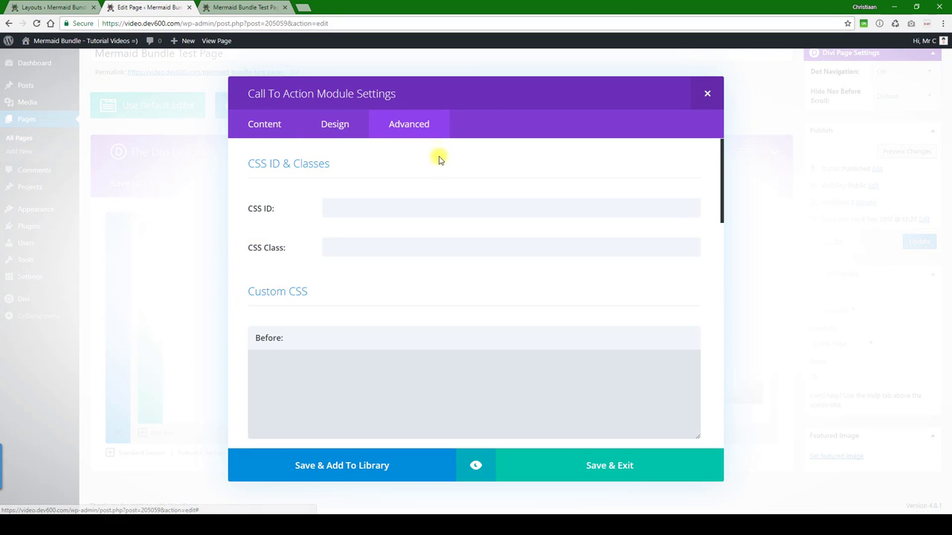
pyautogui.scroll(-5, 432, 176)
pyautogui.scroll(-2, 434, 179)
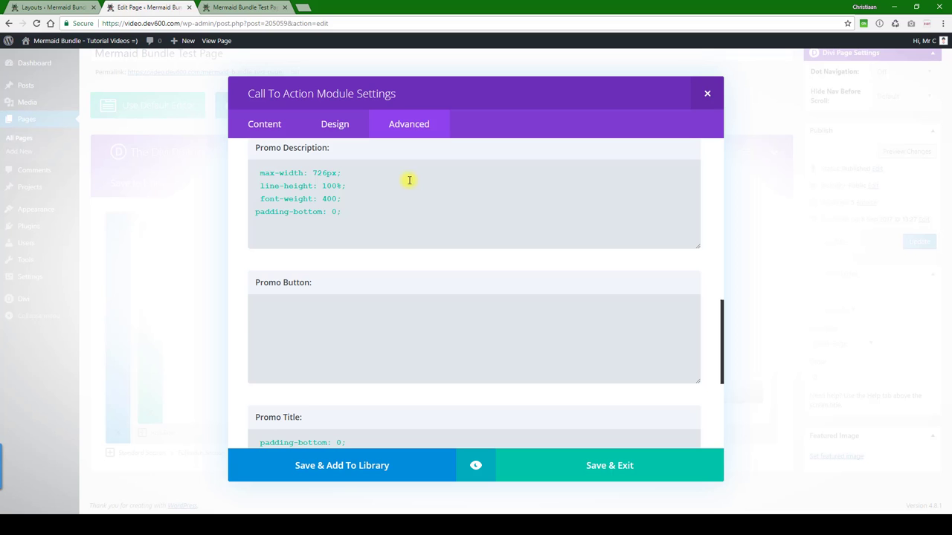
pyautogui.scroll(-4, 335, 195)
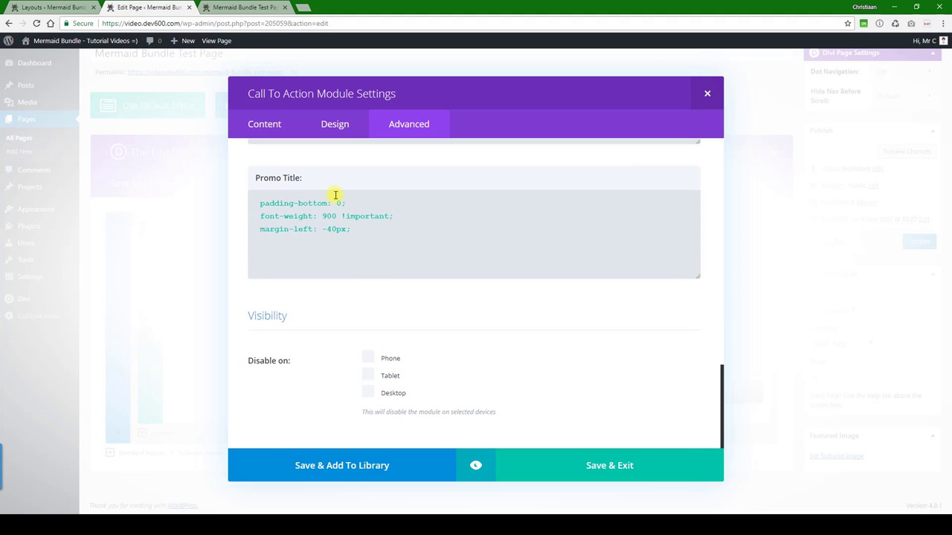
pyautogui.click(706, 94)
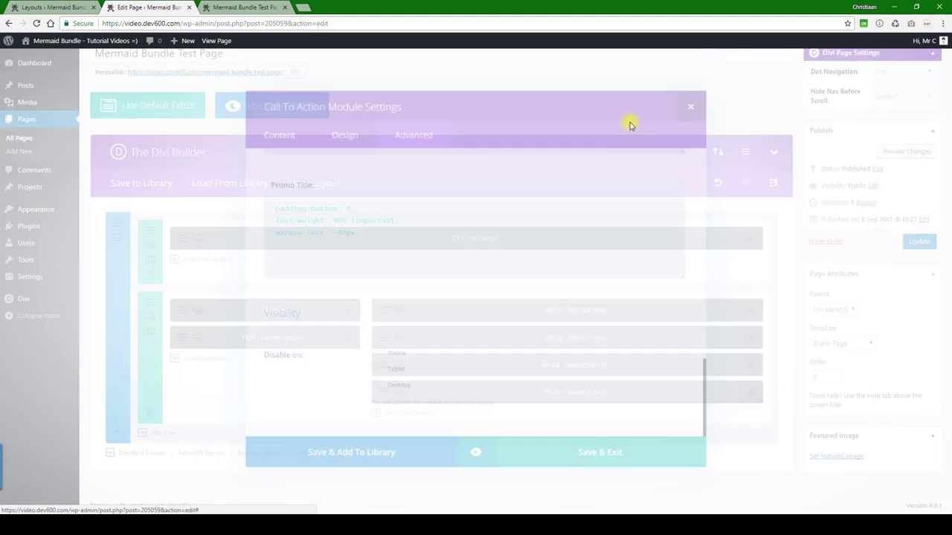
# Set the Divider module's line colour to the green swatch.
pyautogui.click(182, 313)
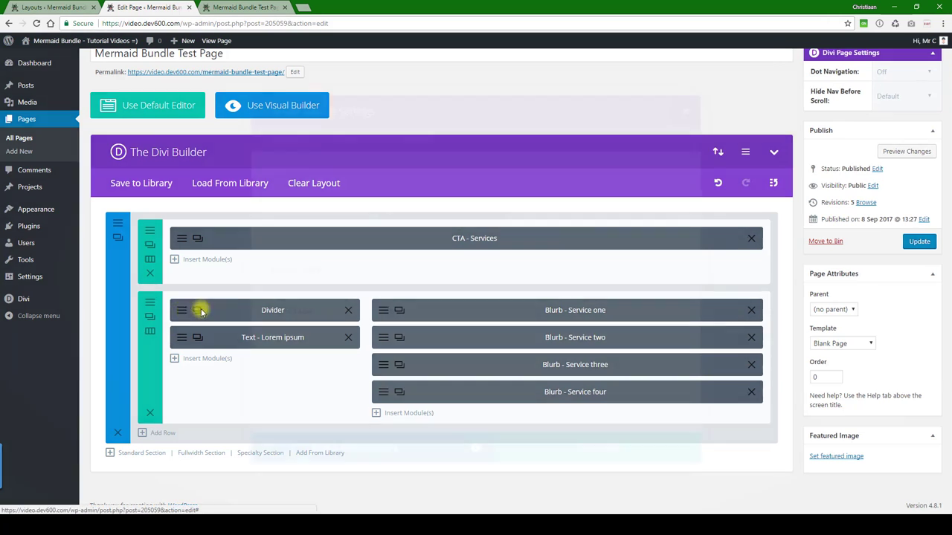
pyautogui.click(336, 126)
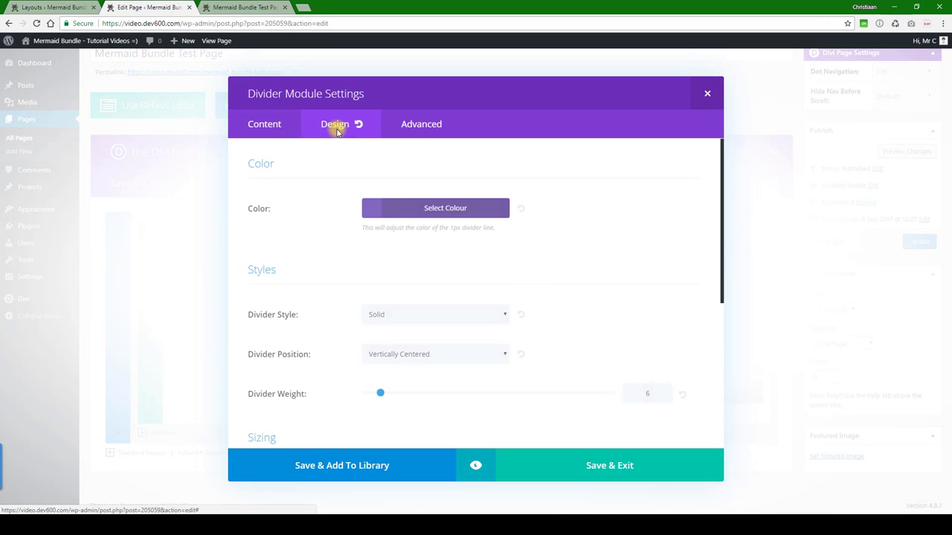
pyautogui.click(490, 208)
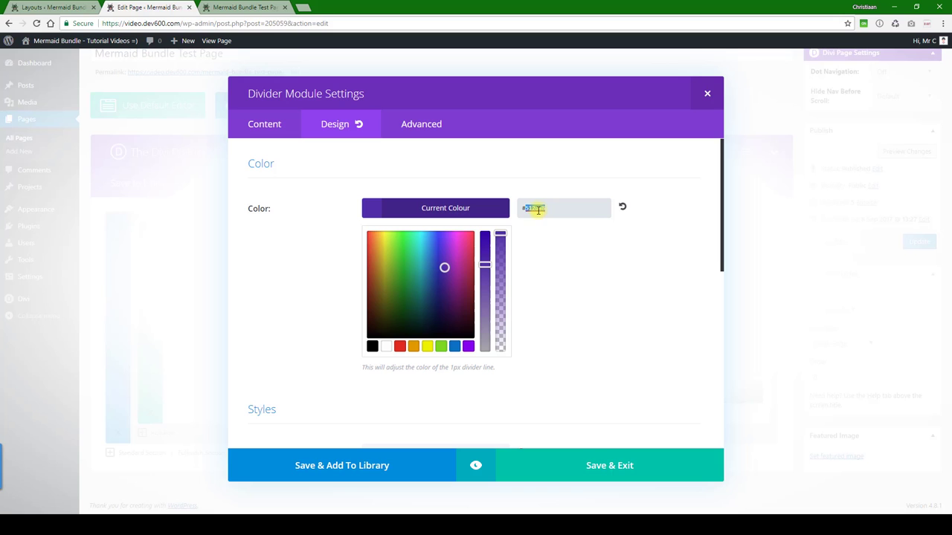
pyautogui.click(441, 346)
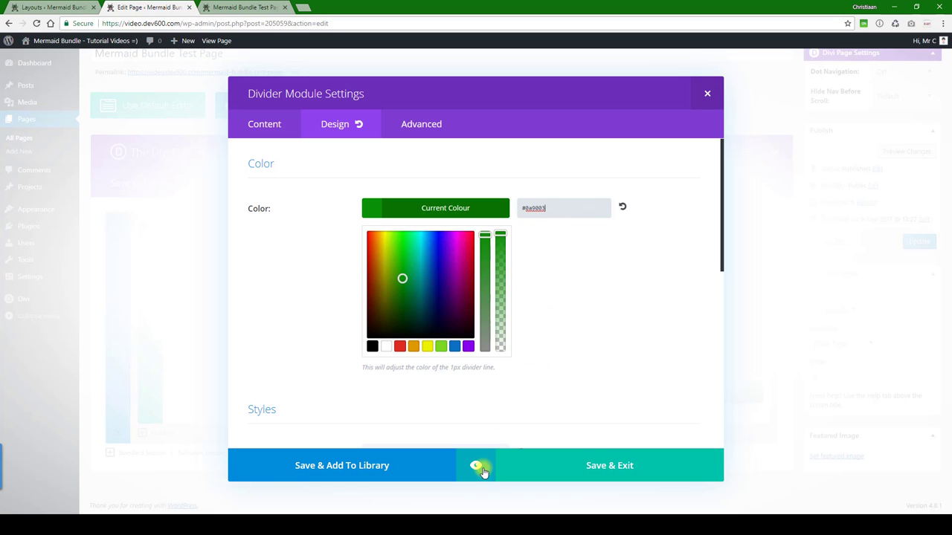
# Preview the section with the green divider, then look through the divider's custom CSS.
pyautogui.click(476, 466)
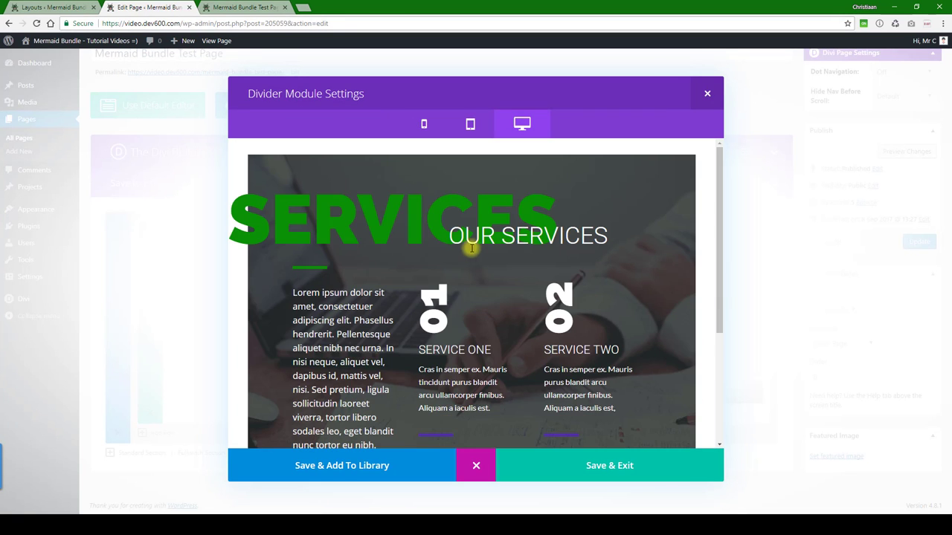
pyautogui.scroll(-3, 471, 217)
pyautogui.scroll(1, 472, 223)
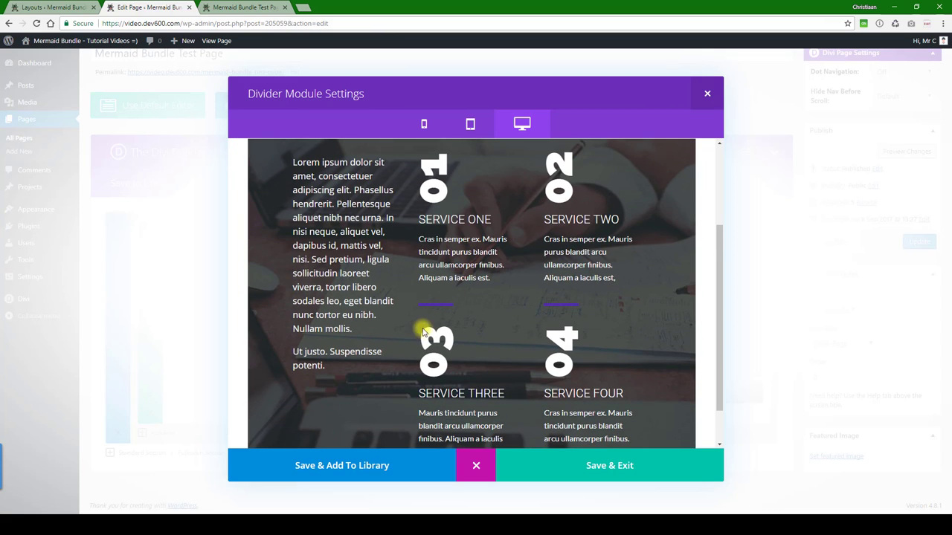
pyautogui.click(477, 466)
pyautogui.scroll(-4, 447, 227)
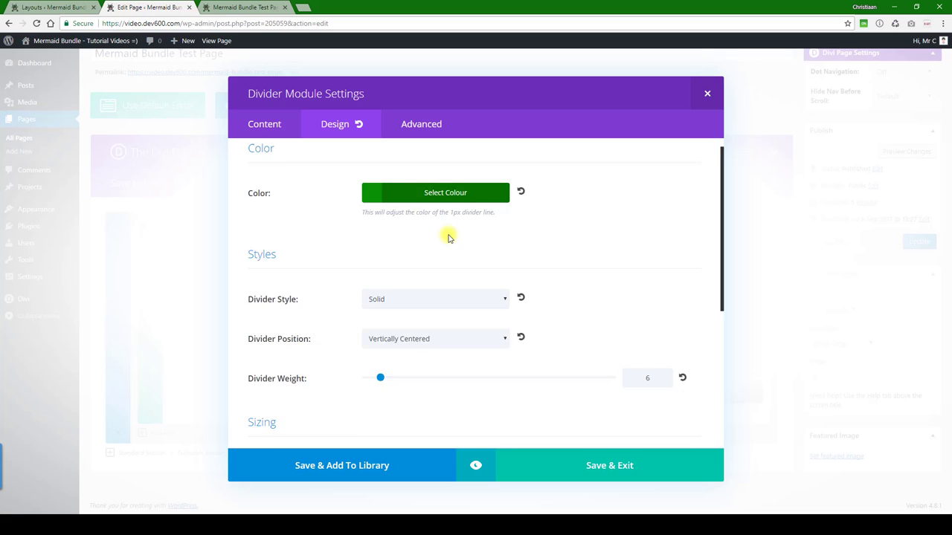
pyautogui.click(438, 122)
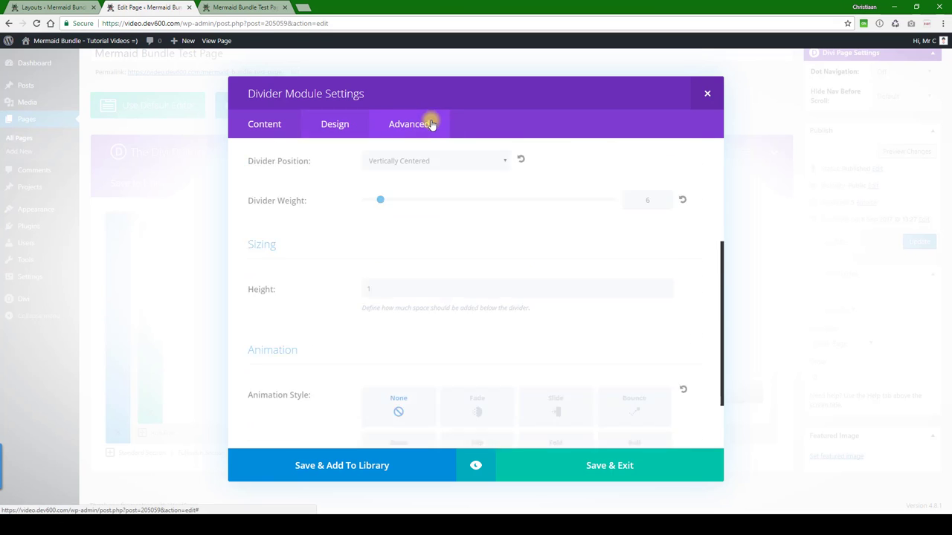
pyautogui.scroll(-5, 429, 178)
pyautogui.scroll(3, 425, 199)
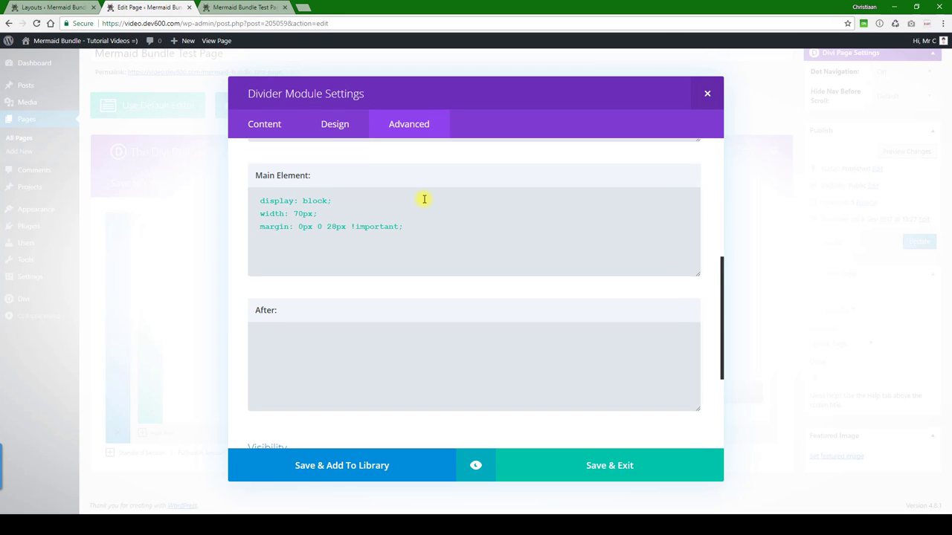
pyautogui.scroll(-4, 424, 201)
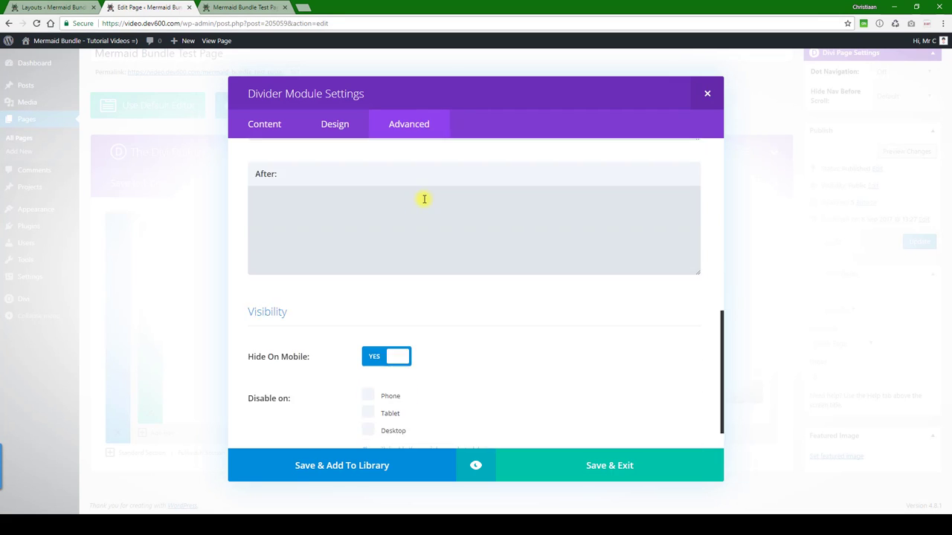
# Save the divider settings and bring up the Service one blurb's content settings.
pyautogui.click(539, 463)
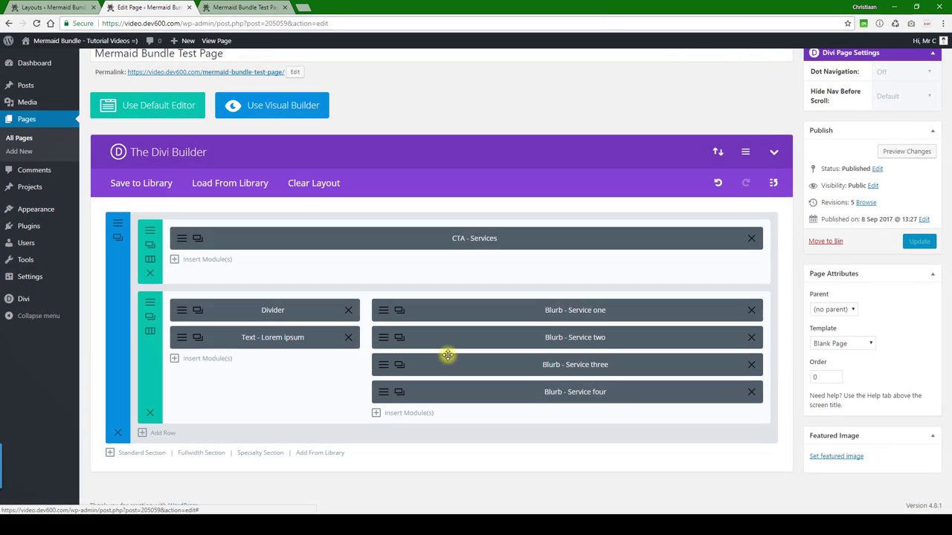
pyautogui.click(380, 312)
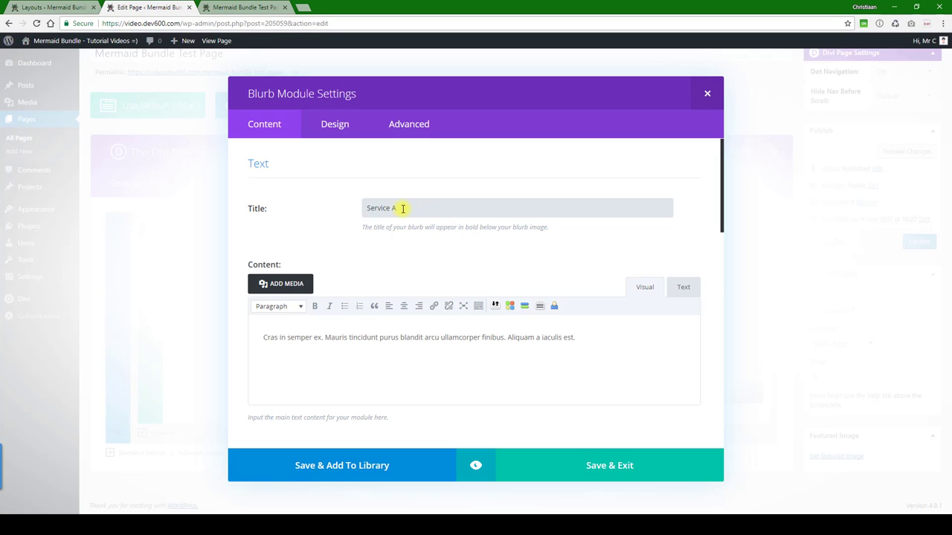
pyautogui.scroll(-5, 401, 238)
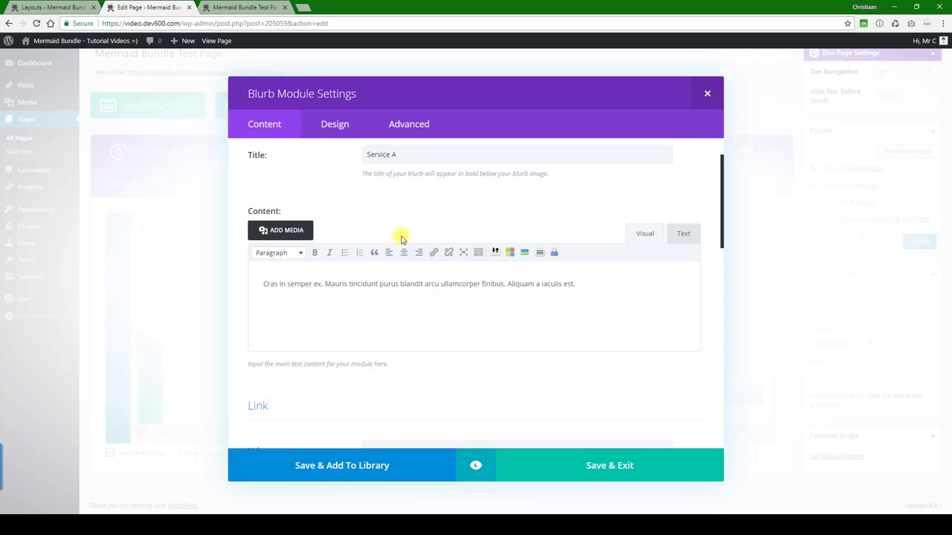
pyautogui.scroll(-8, 401, 238)
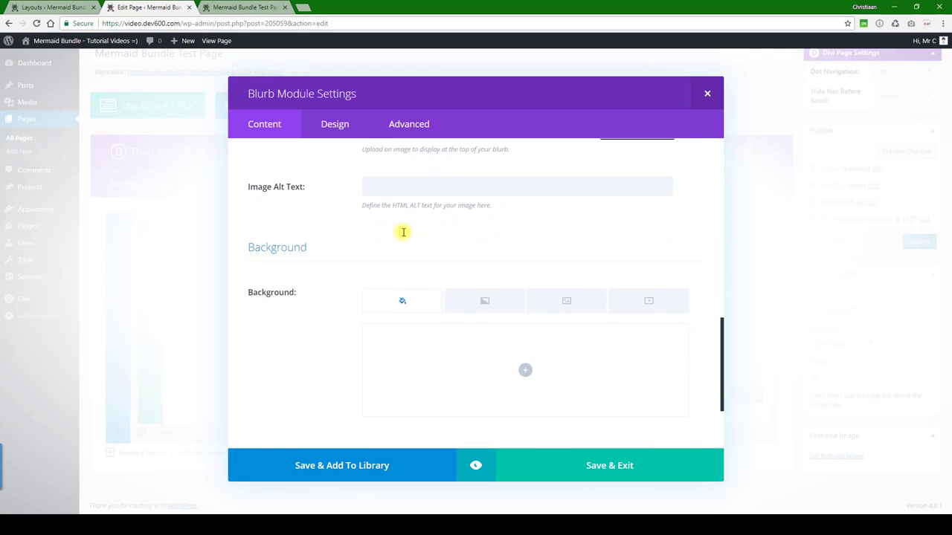
# Scroll through the blurb's Design options down to Animation.
pyautogui.click(334, 125)
pyautogui.scroll(-5, 325, 214)
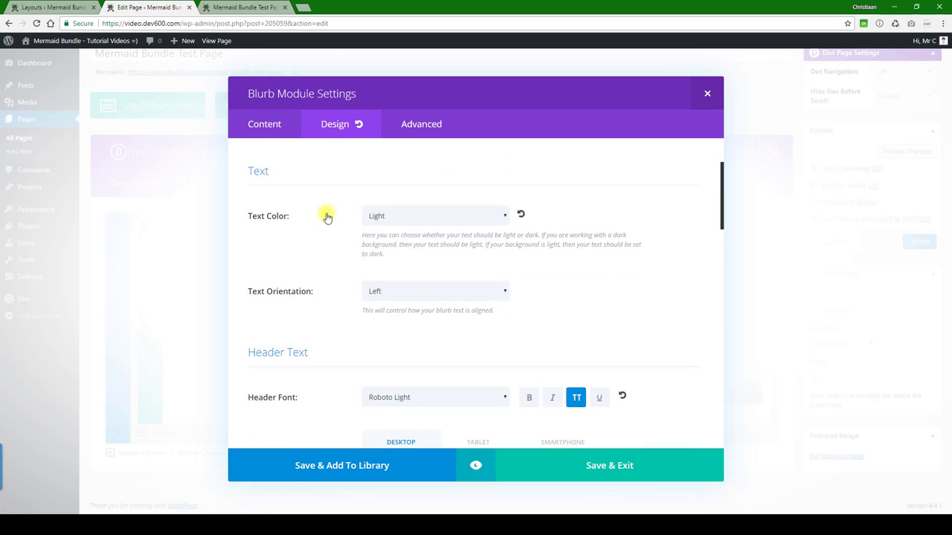
pyautogui.scroll(-6, 335, 213)
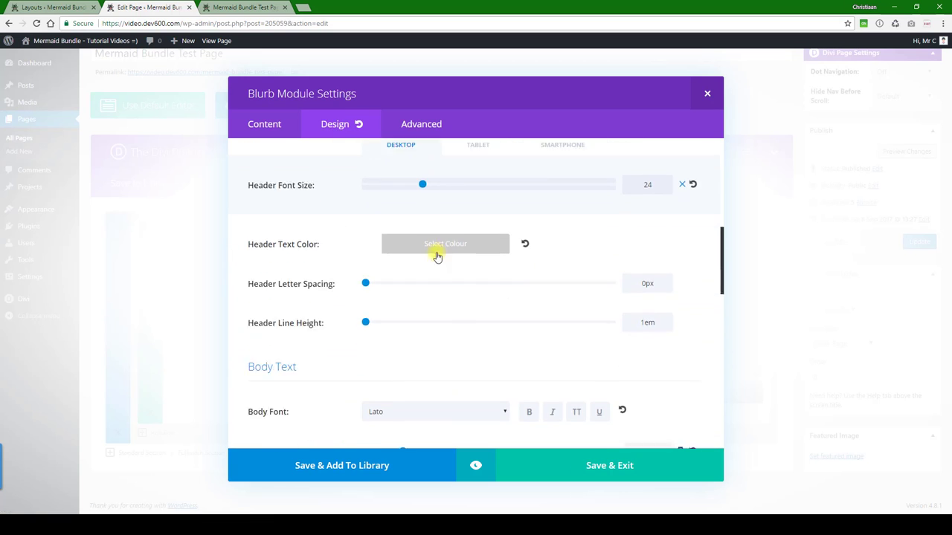
pyautogui.scroll(-6, 365, 234)
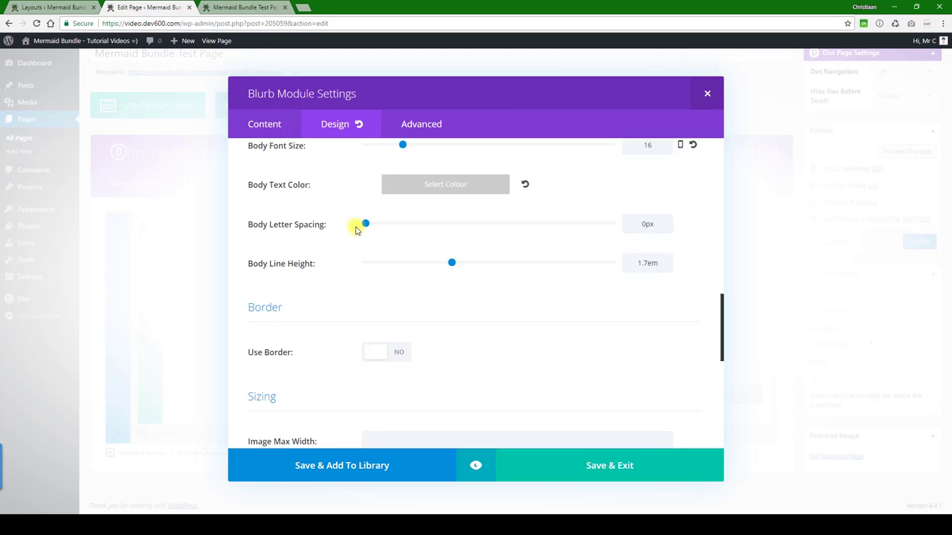
pyautogui.scroll(-2, 365, 208)
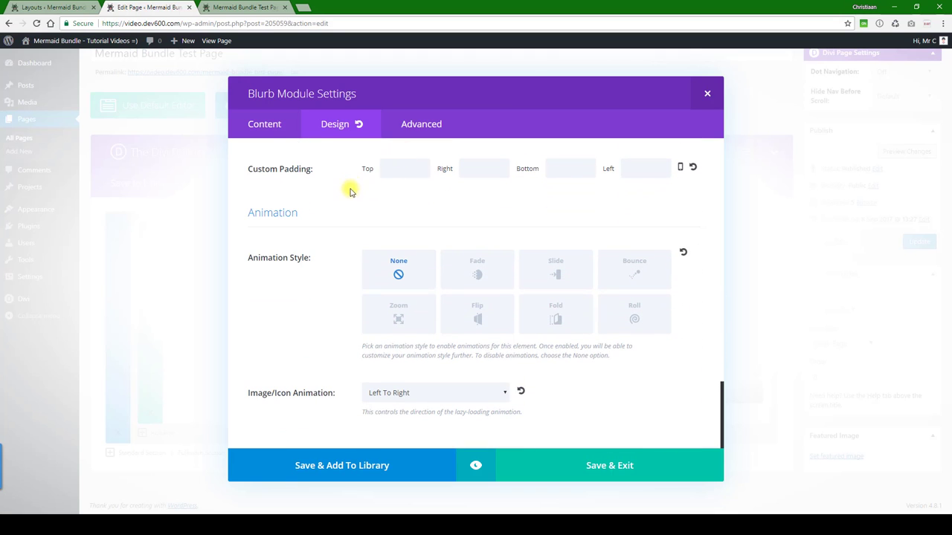
# Read the blurb's Before CSS: a zero-padded section counter at 90px, rotated -90deg.
pyautogui.click(418, 127)
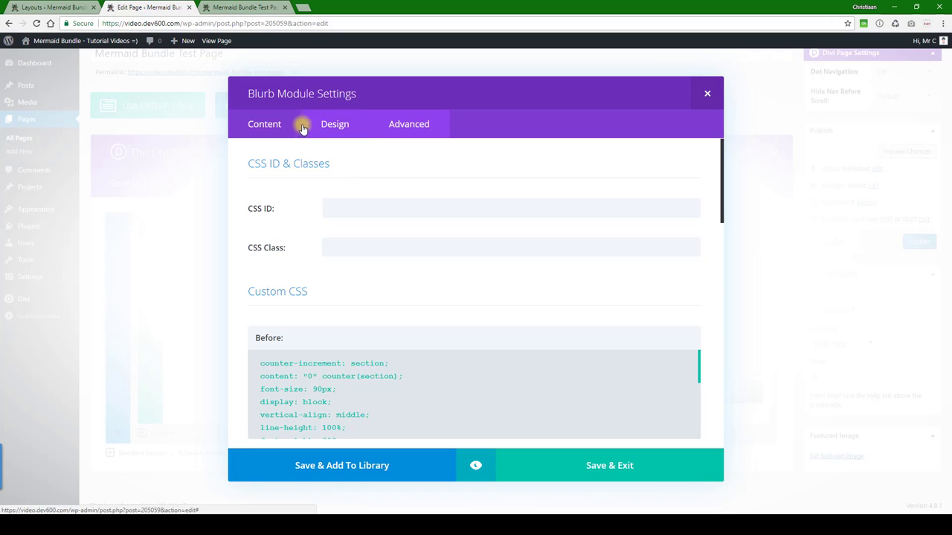
pyautogui.scroll(-1, 283, 231)
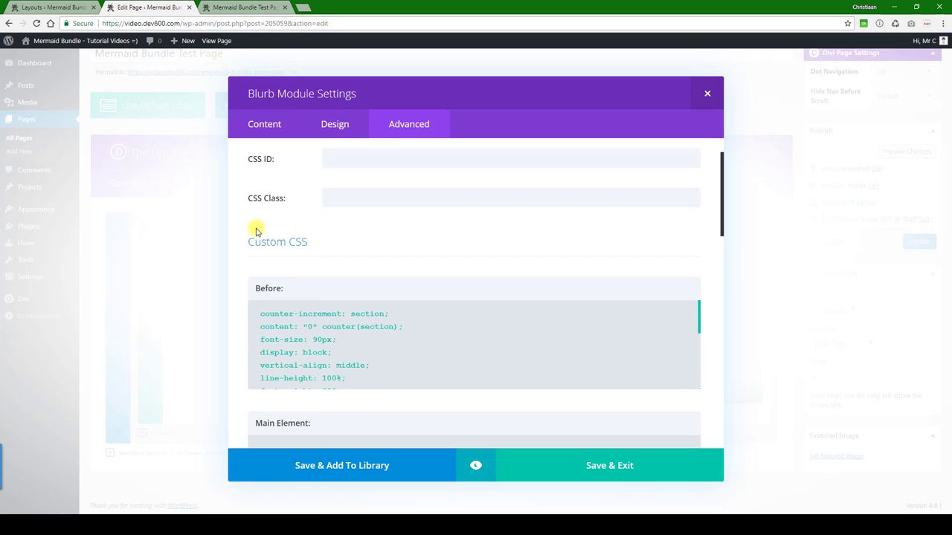
pyautogui.scroll(-1, 258, 246)
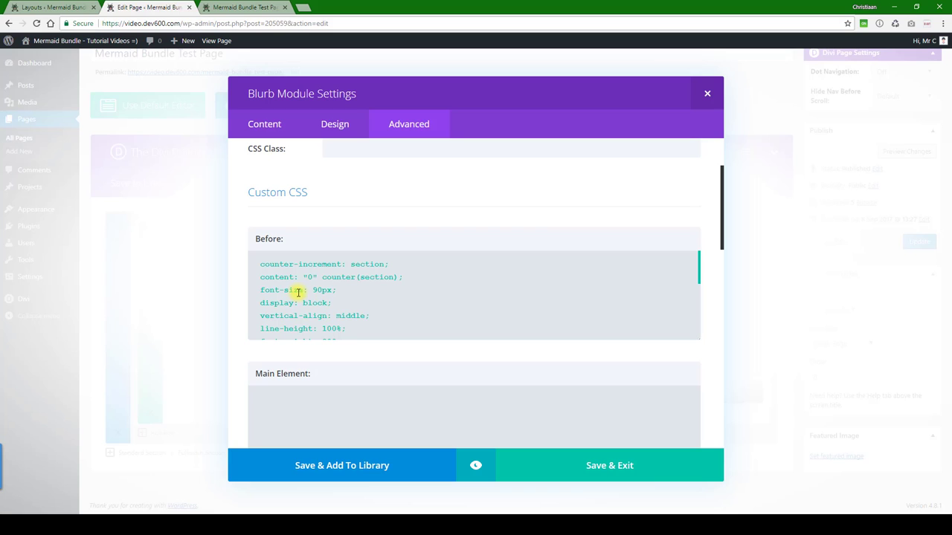
pyautogui.click(310, 277)
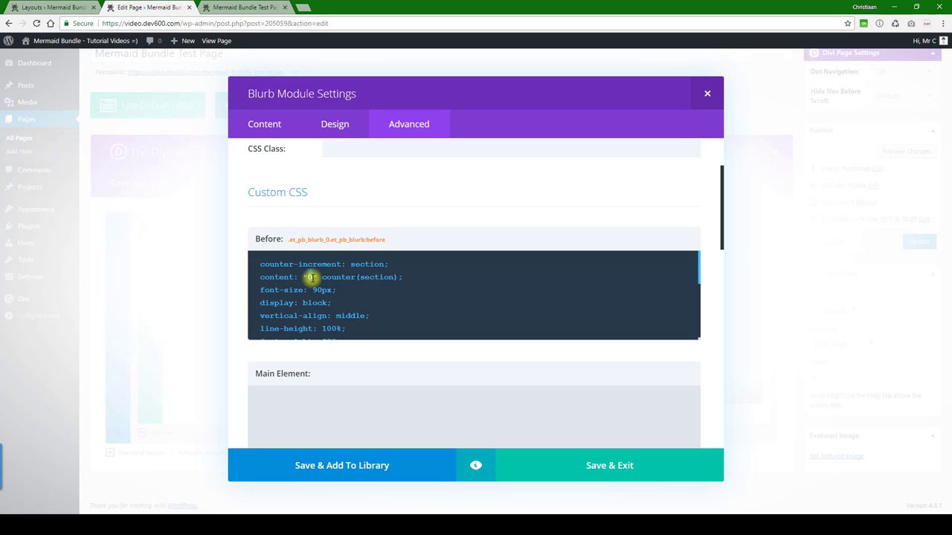
pyautogui.doubleClick(309, 278)
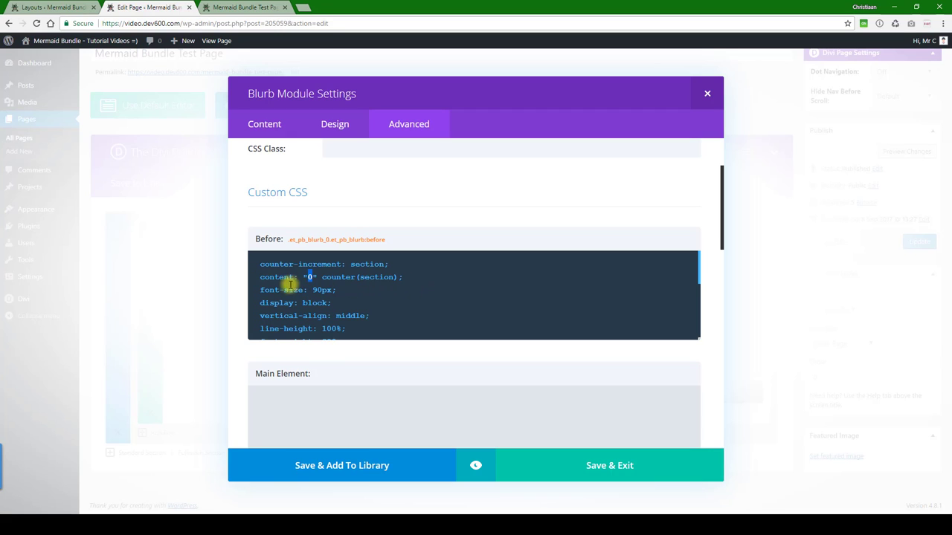
pyautogui.scroll(-2, 287, 278)
pyautogui.scroll(2, 298, 278)
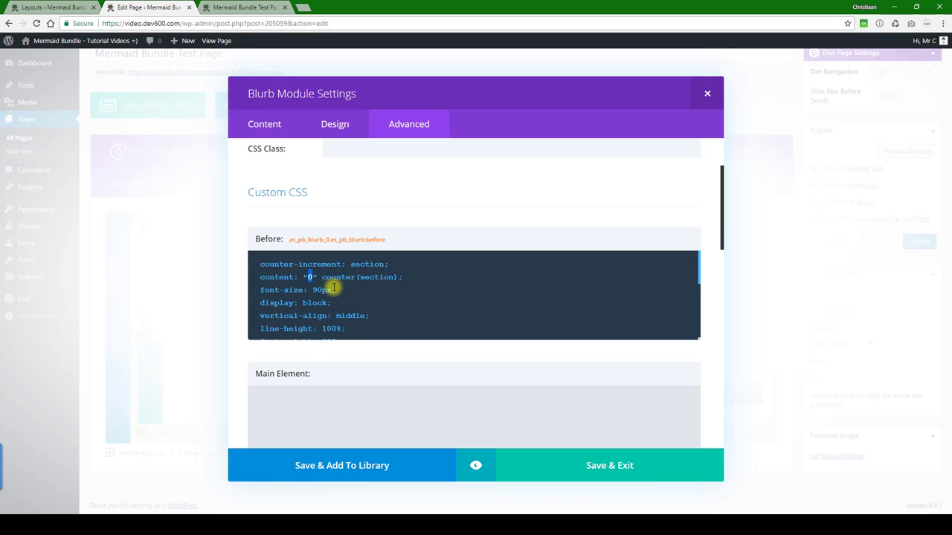
pyautogui.scroll(-2, 320, 296)
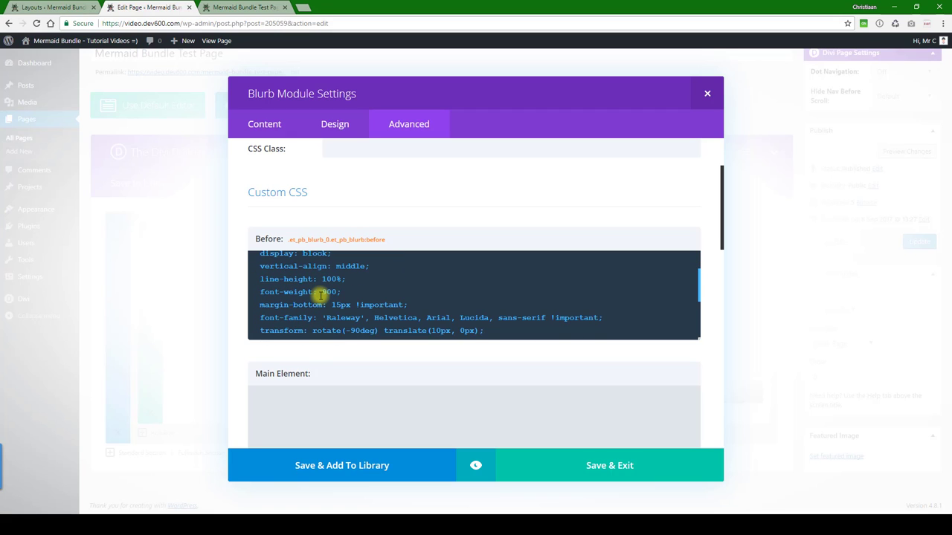
pyautogui.scroll(-2, 321, 296)
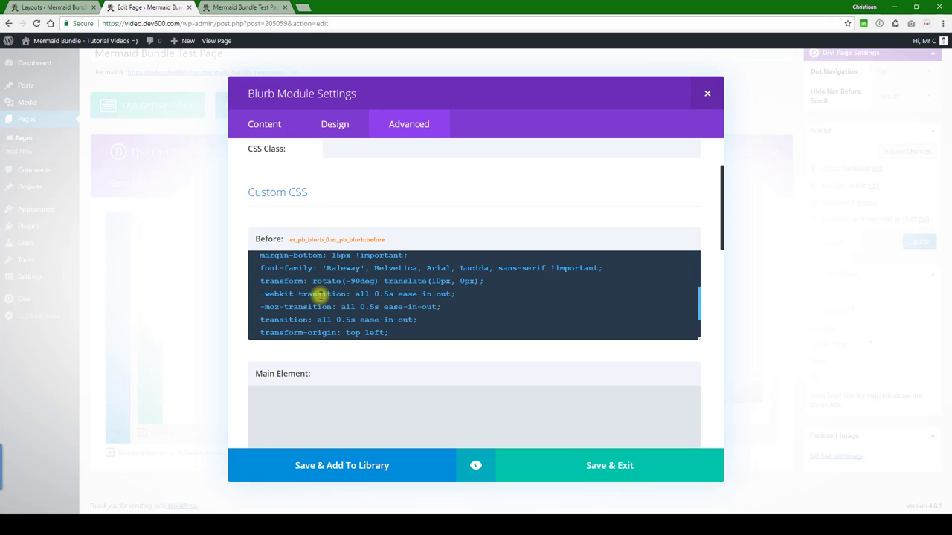
pyautogui.scroll(-2, 321, 295)
pyautogui.scroll(-2, 321, 295)
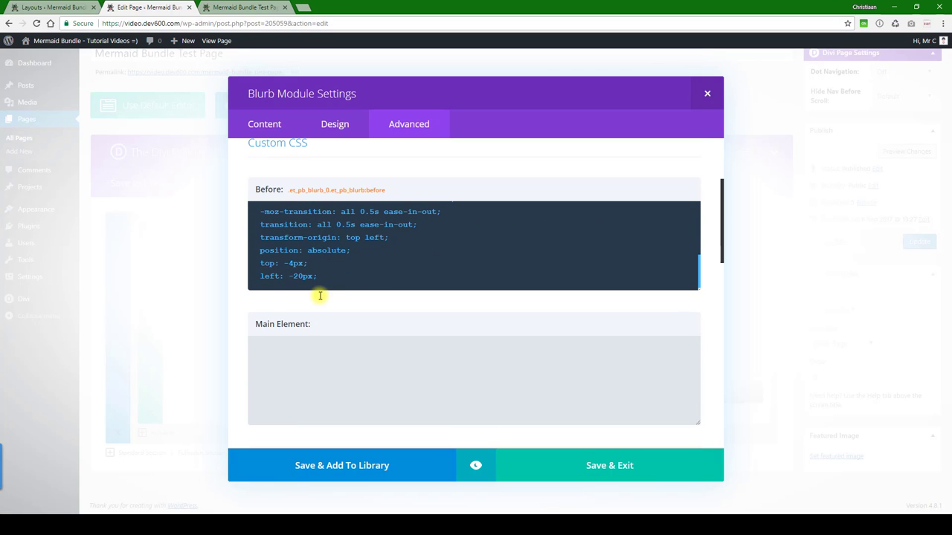
pyautogui.scroll(8, 316, 272)
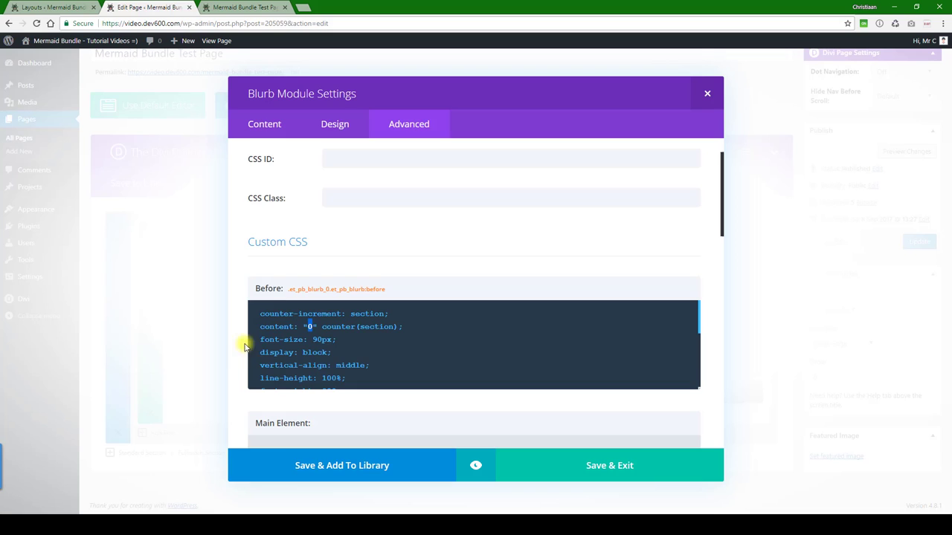
# Replace the After rule's background-color #512da8 with #0a9003.
pyautogui.scroll(-4, 245, 351)
pyautogui.scroll(-1, 262, 313)
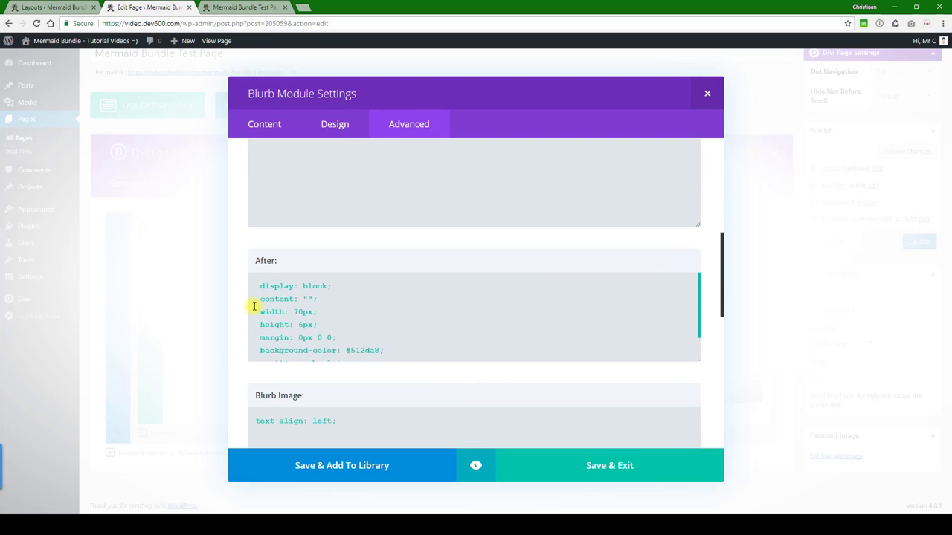
pyautogui.scroll(-1, 253, 305)
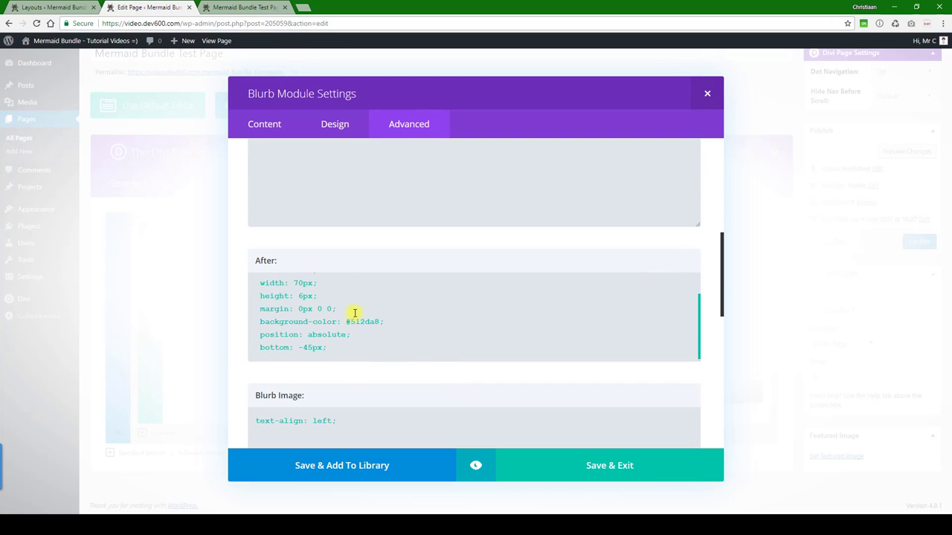
pyautogui.moveTo(260, 323); pyautogui.dragTo(321, 321)
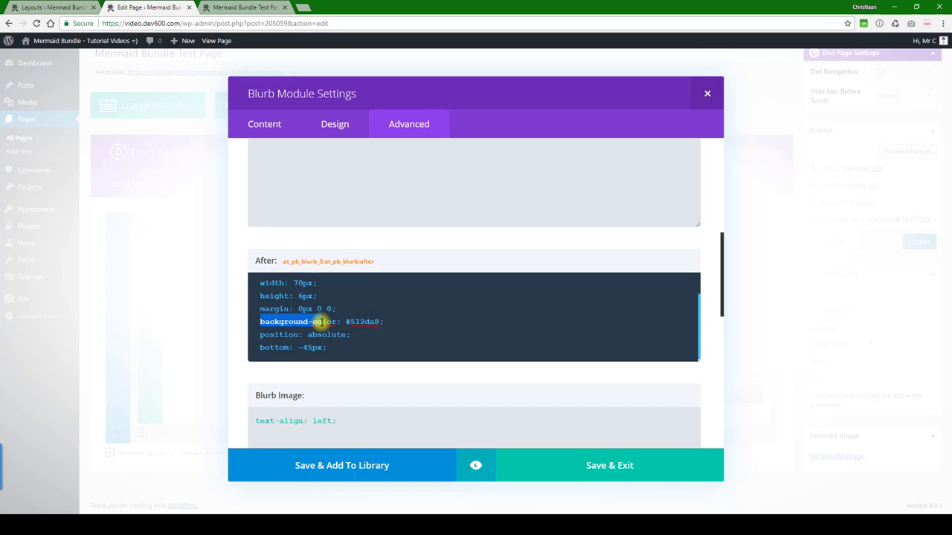
pyautogui.doubleClick(365, 322)
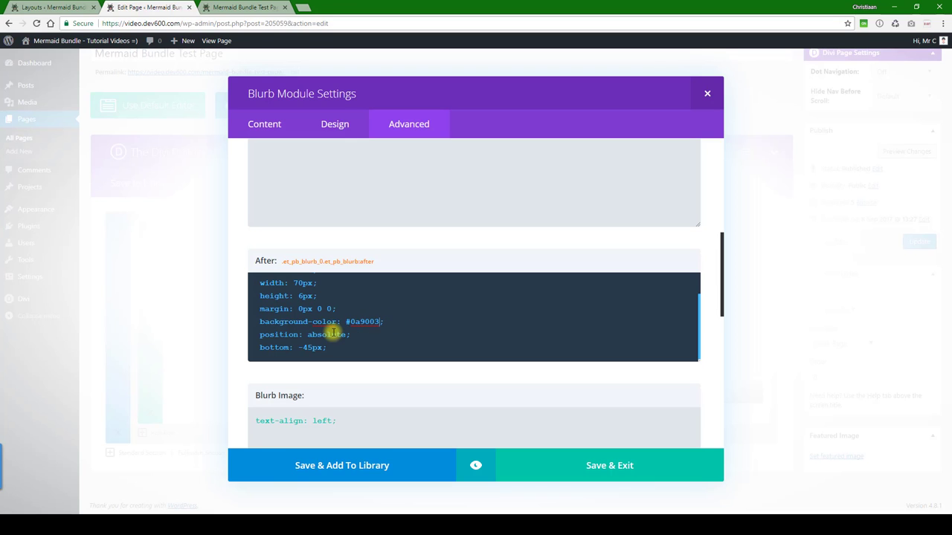
pyautogui.scroll(-2, 329, 331)
pyautogui.scroll(-5, 296, 323)
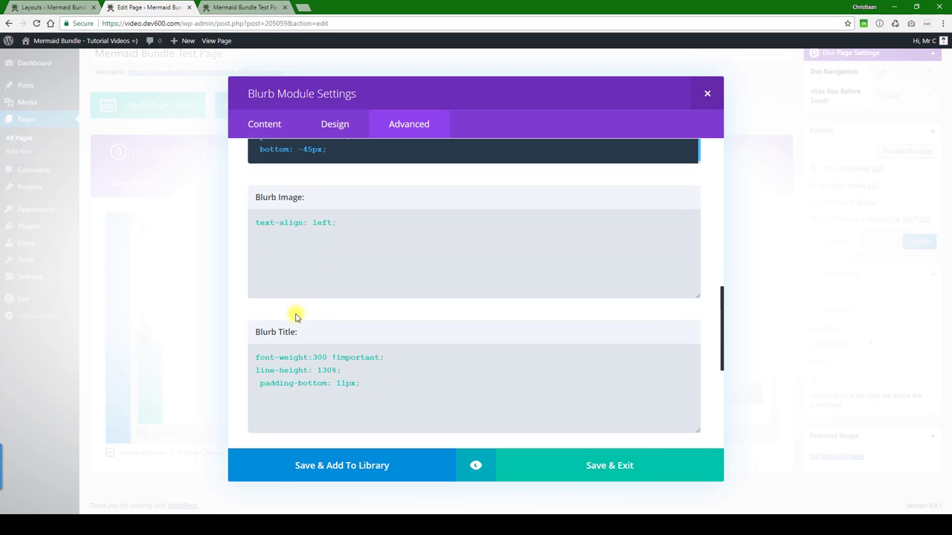
pyautogui.scroll(-2, 278, 305)
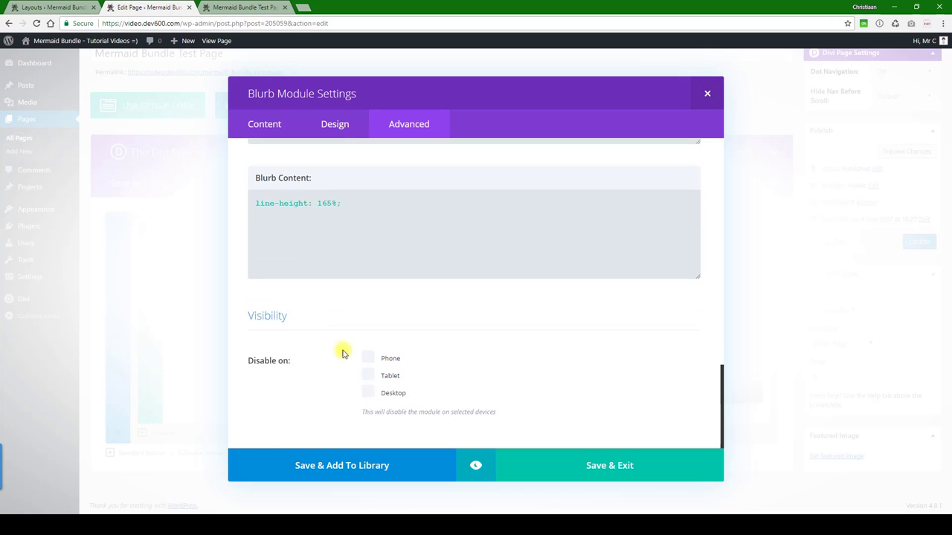
# Preview Service A's green underline bar, then save the blurb and update the page.
pyautogui.click(479, 464)
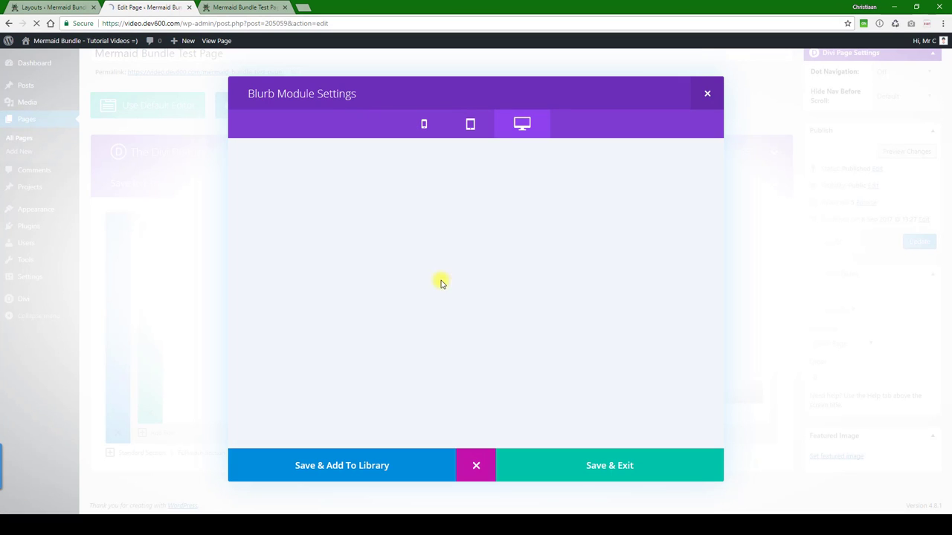
pyautogui.scroll(-4, 469, 293)
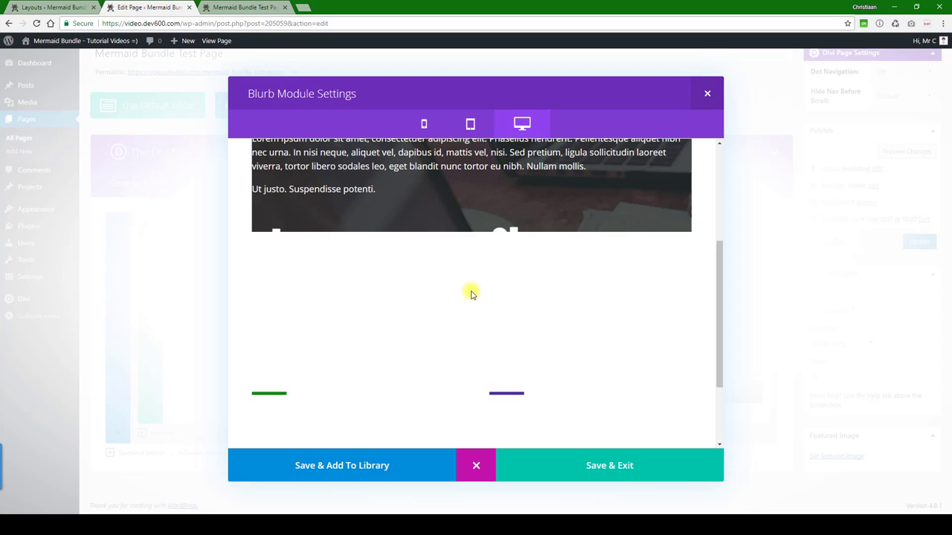
pyautogui.scroll(3, 474, 297)
pyautogui.scroll(-5, 484, 334)
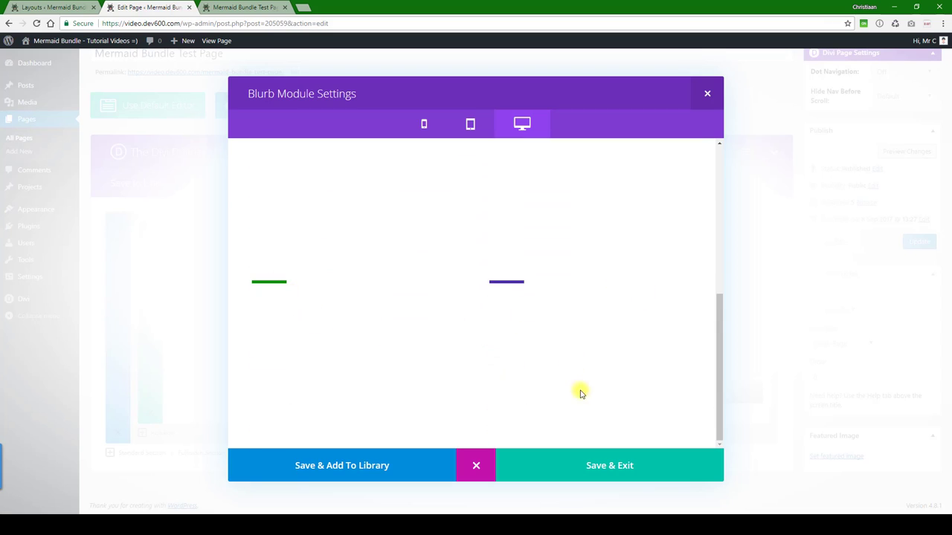
pyautogui.click(583, 470)
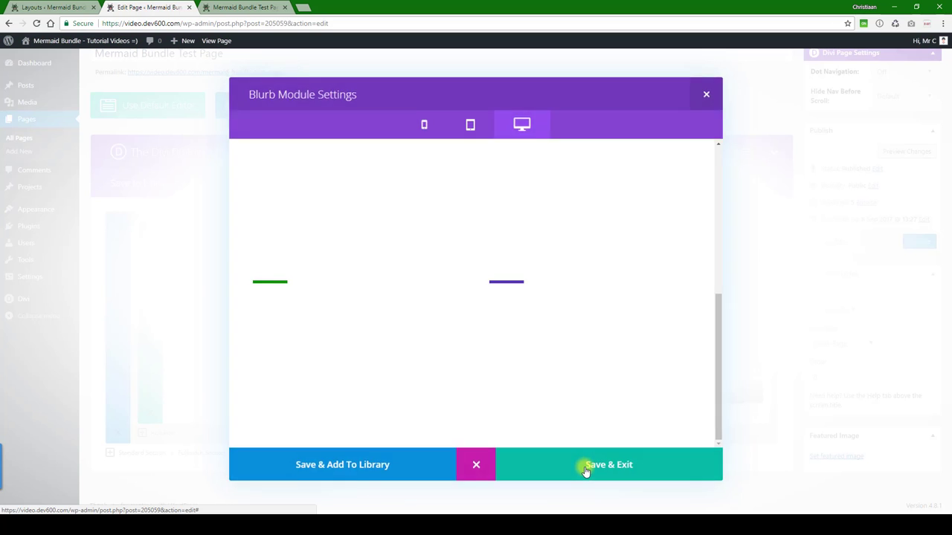
pyautogui.click(909, 249)
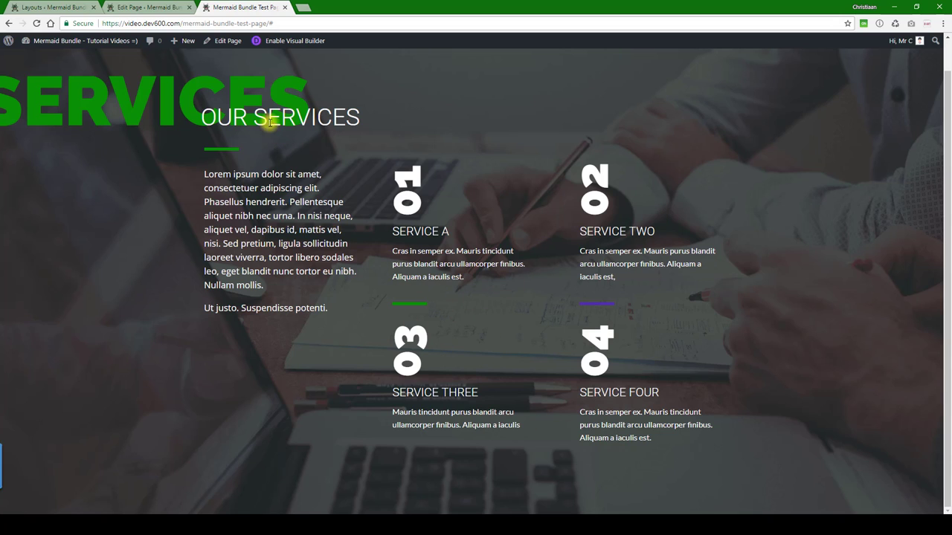
# Clone the Service four blurb twice in the editor and update the page.
pyautogui.click(153, 10)
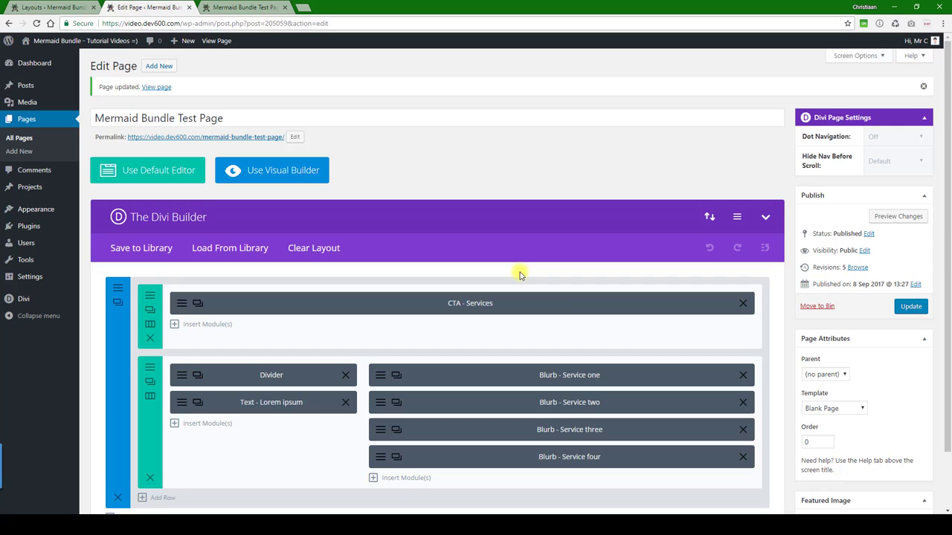
pyautogui.scroll(-2, 520, 275)
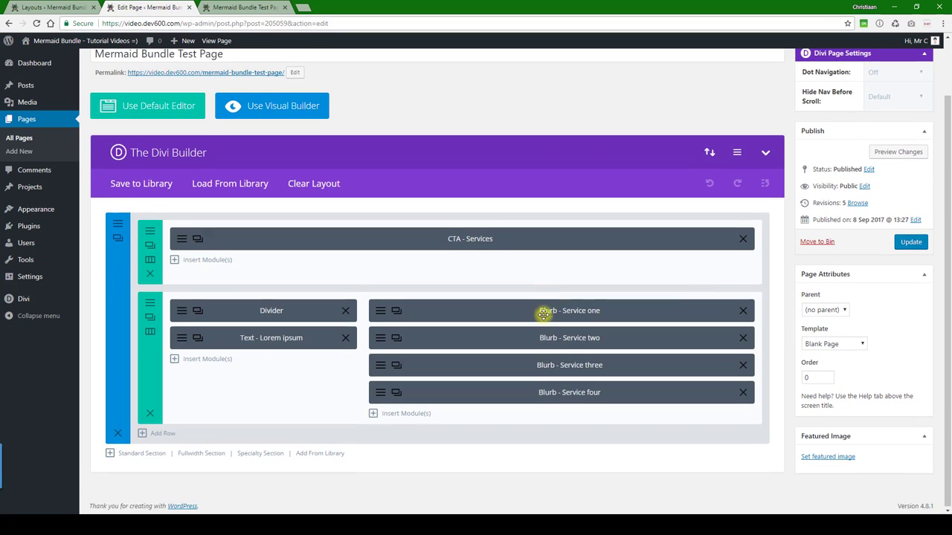
pyautogui.click(396, 392)
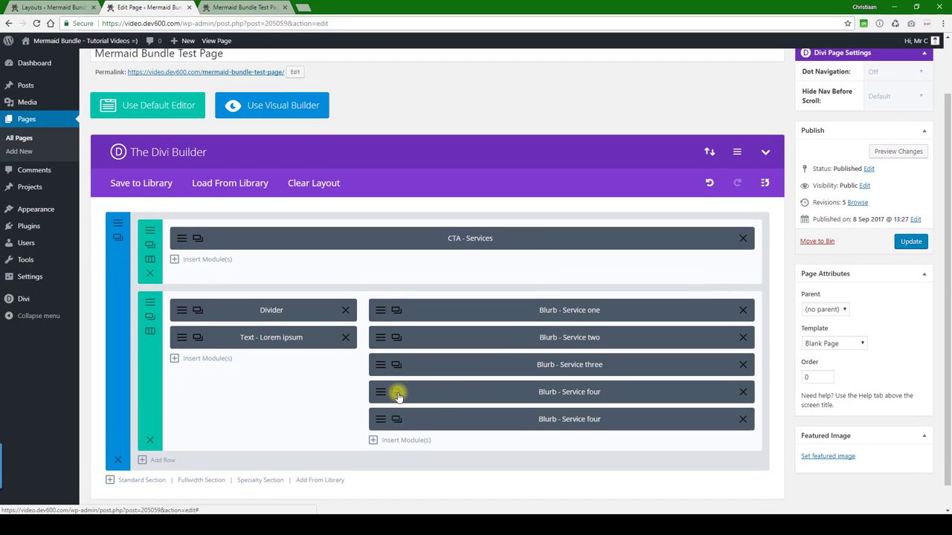
pyautogui.click(396, 421)
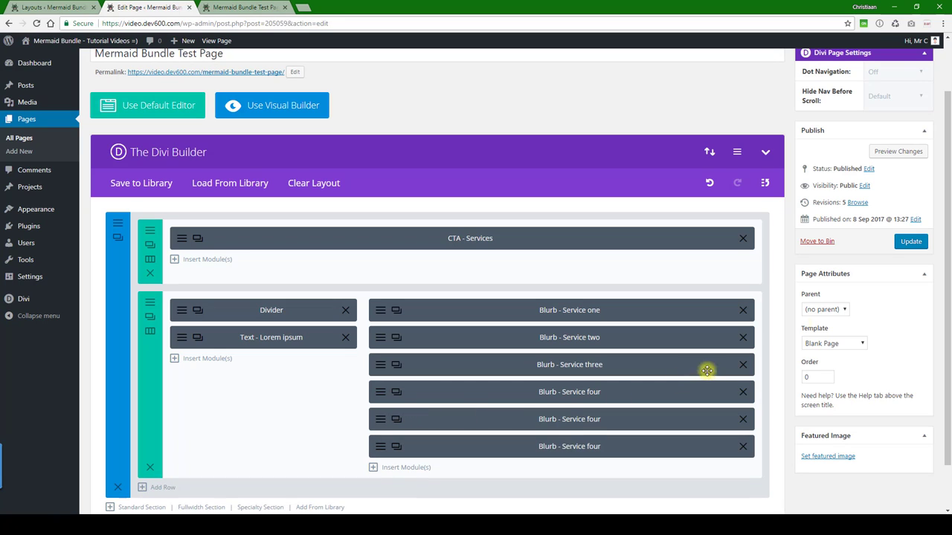
pyautogui.click(909, 244)
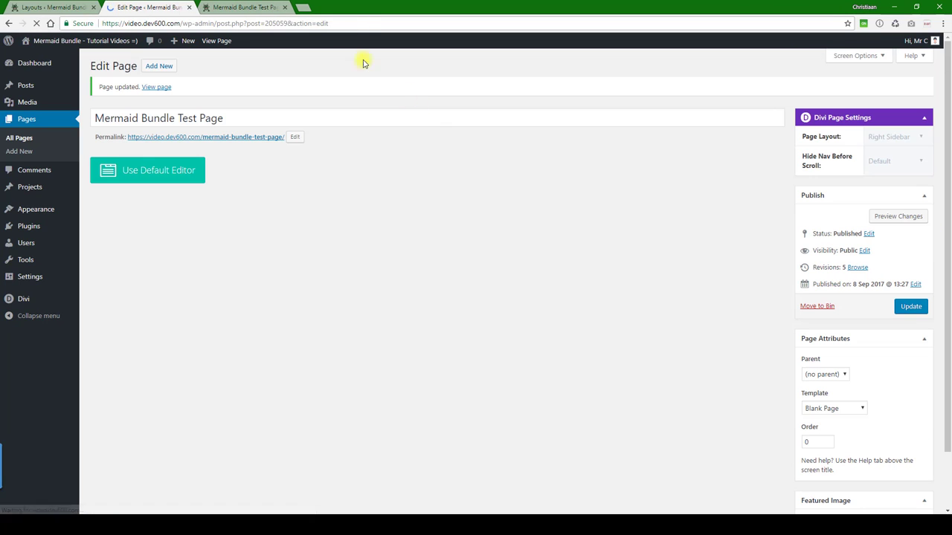
# Reload the live Services page and scroll to the new 05 and 06 Service Four blurbs.
pyautogui.click(259, 6)
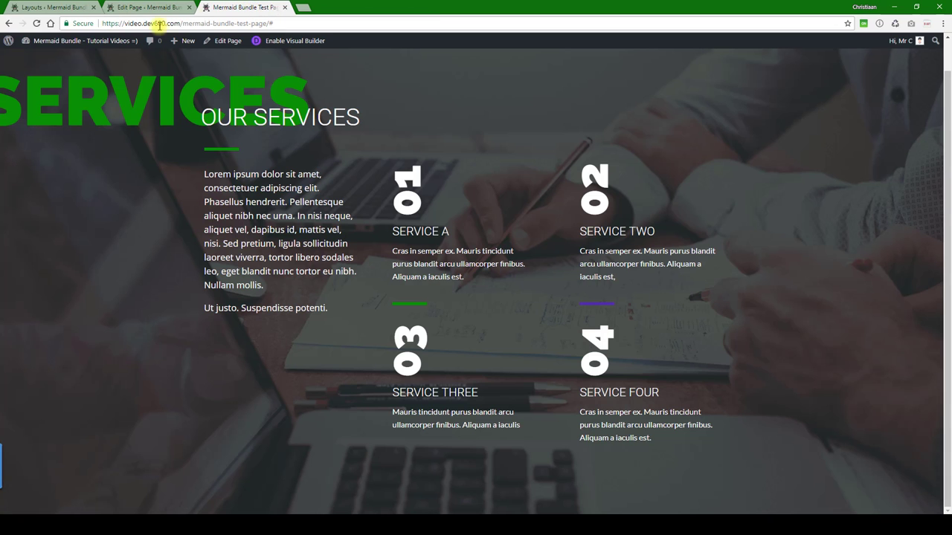
pyautogui.click(36, 23)
pyautogui.scroll(-2, 553, 172)
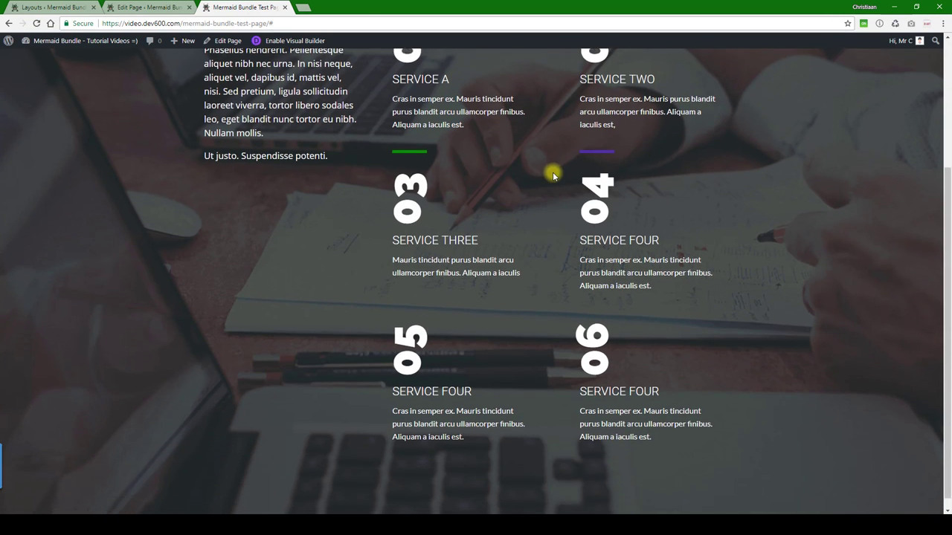
pyautogui.scroll(2, 490, 230)
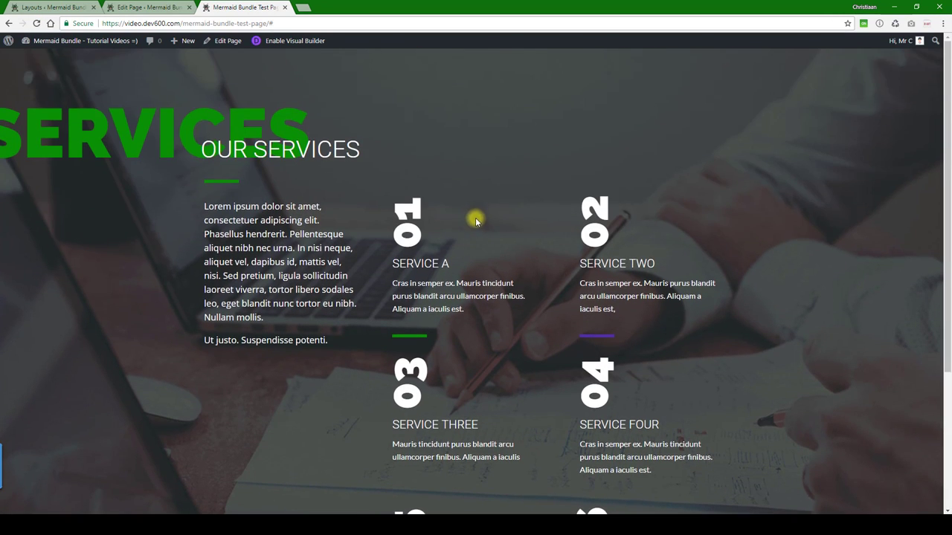
pyautogui.scroll(-2, 439, 205)
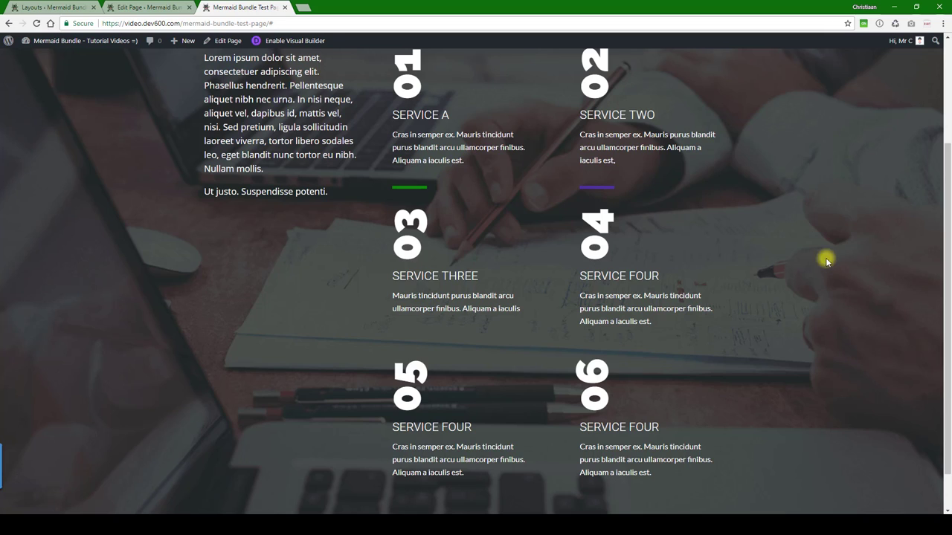